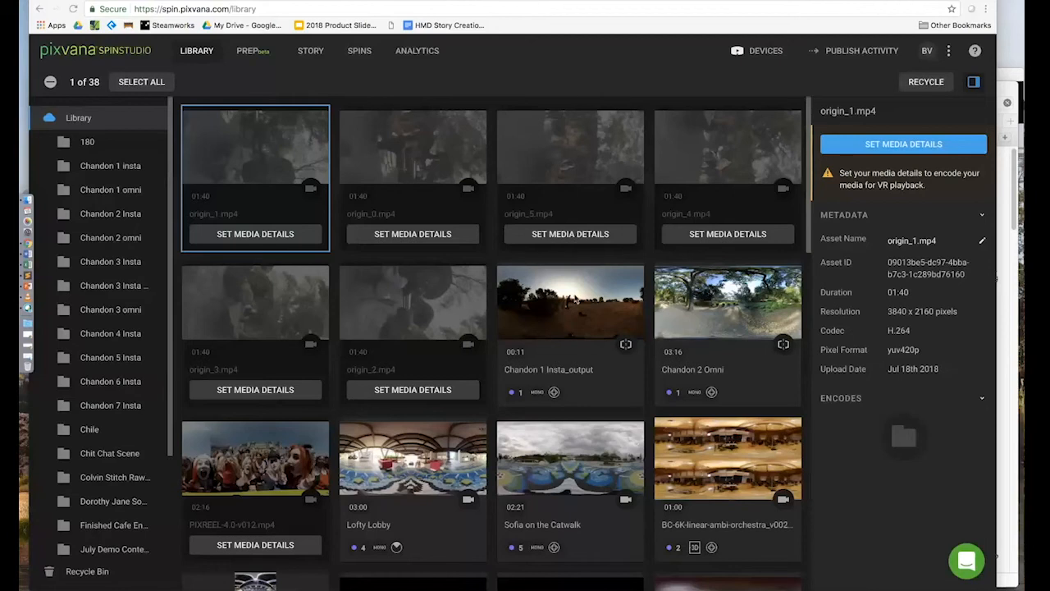
# Look through the video clips in the media library
pyautogui.scroll(-1, 576, 301)
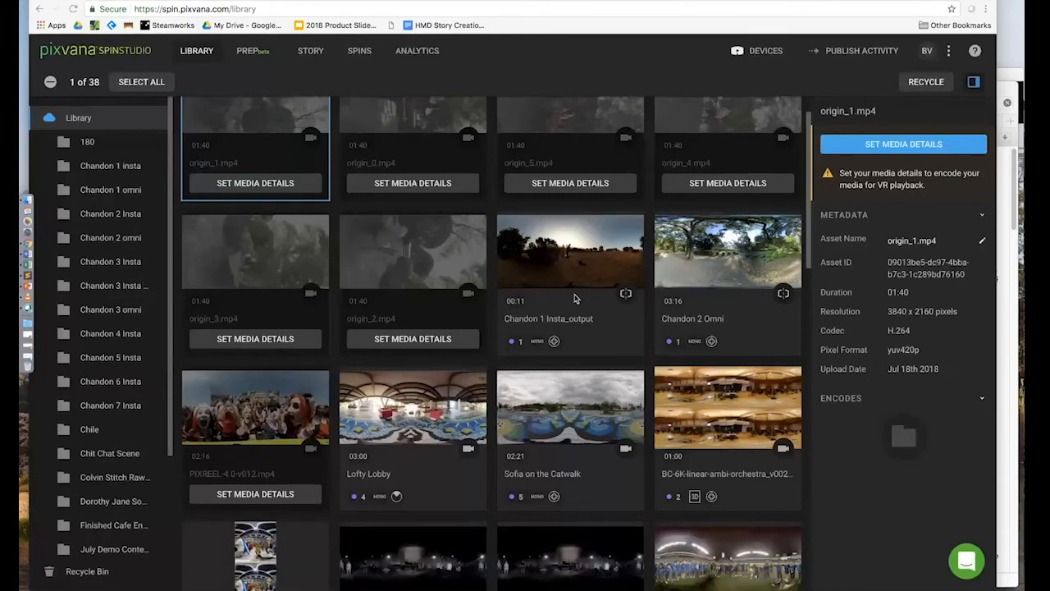
pyautogui.scroll(-1, 574, 299)
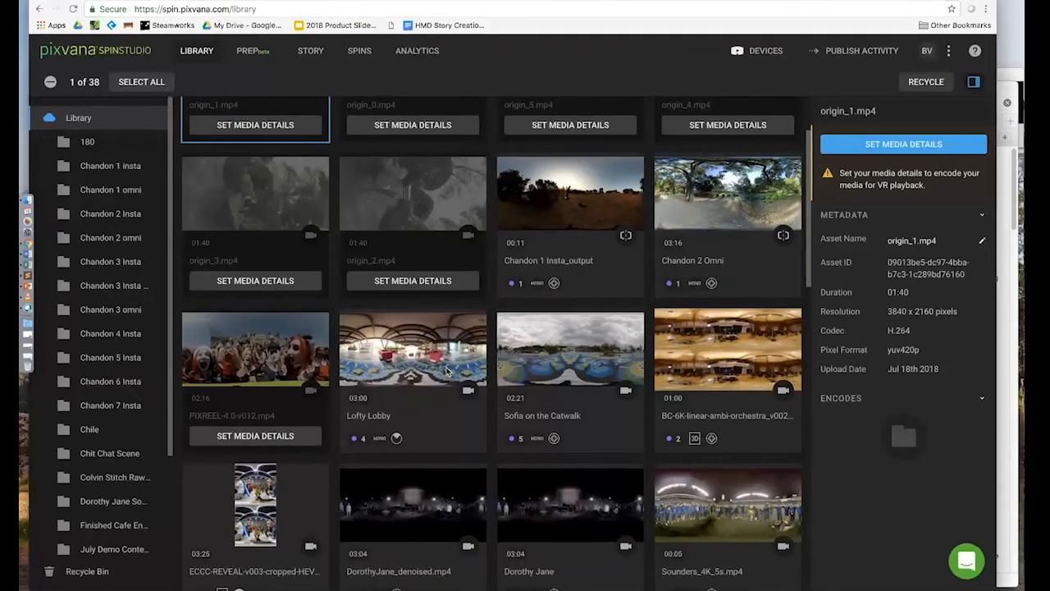
pyautogui.scroll(-1, 657, 435)
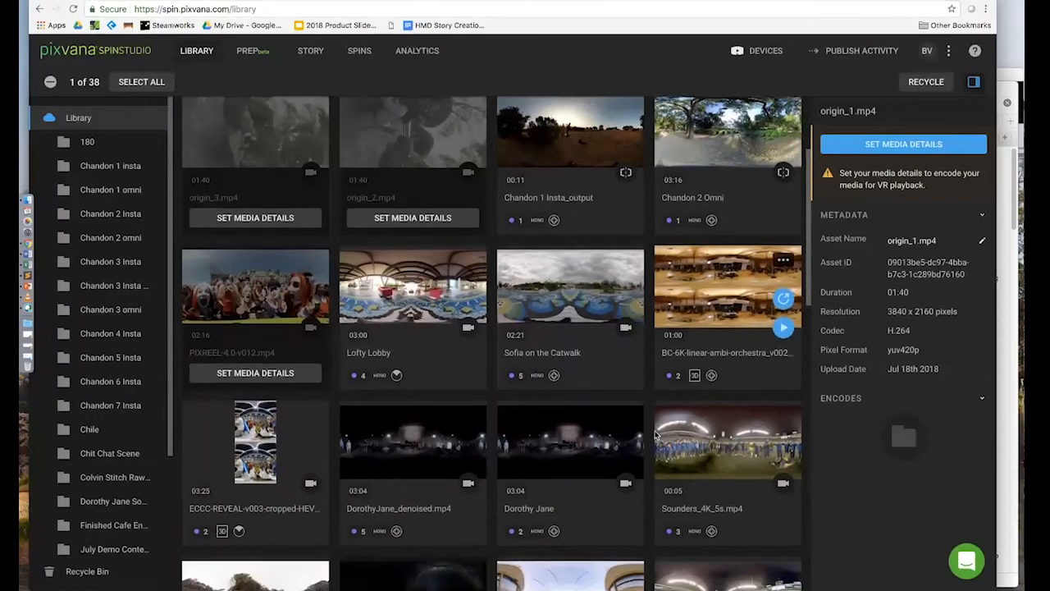
pyautogui.scroll(2, 661, 419)
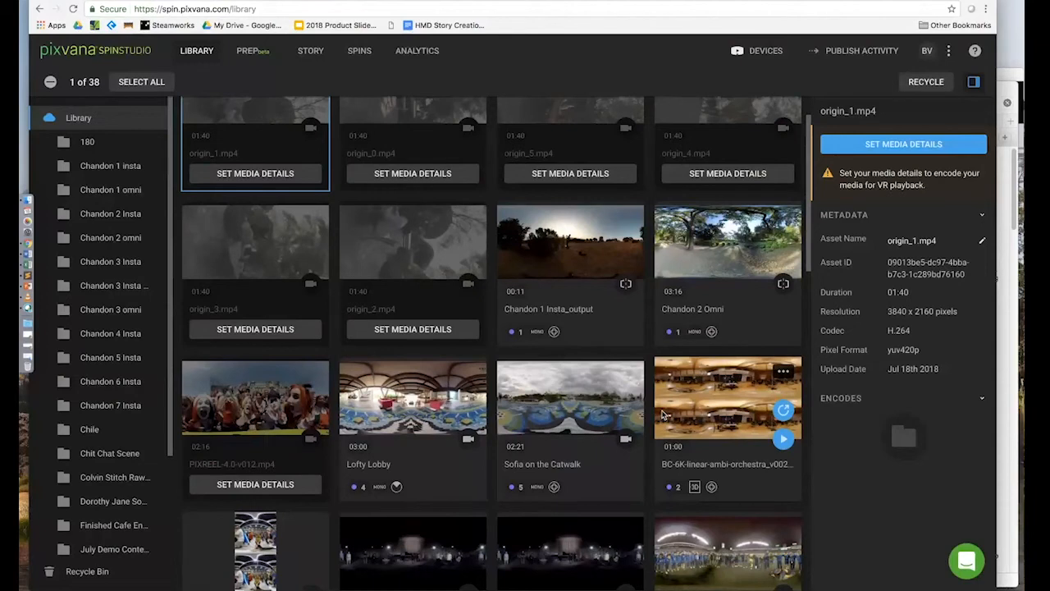
pyautogui.scroll(2, 663, 414)
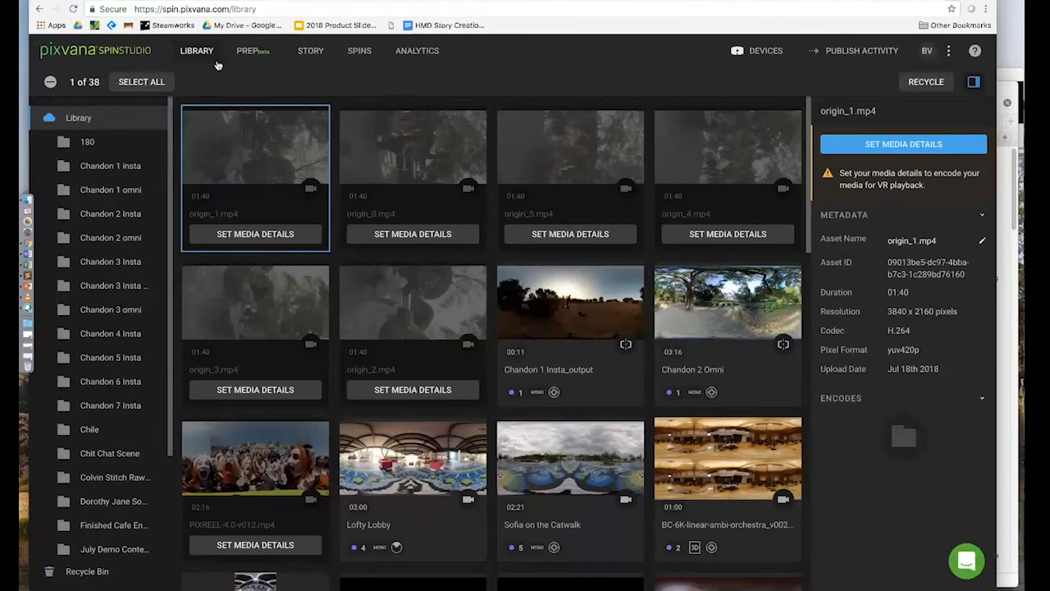
# Clear the clip selection and view the upload options for media assets
pyautogui.click(51, 83)
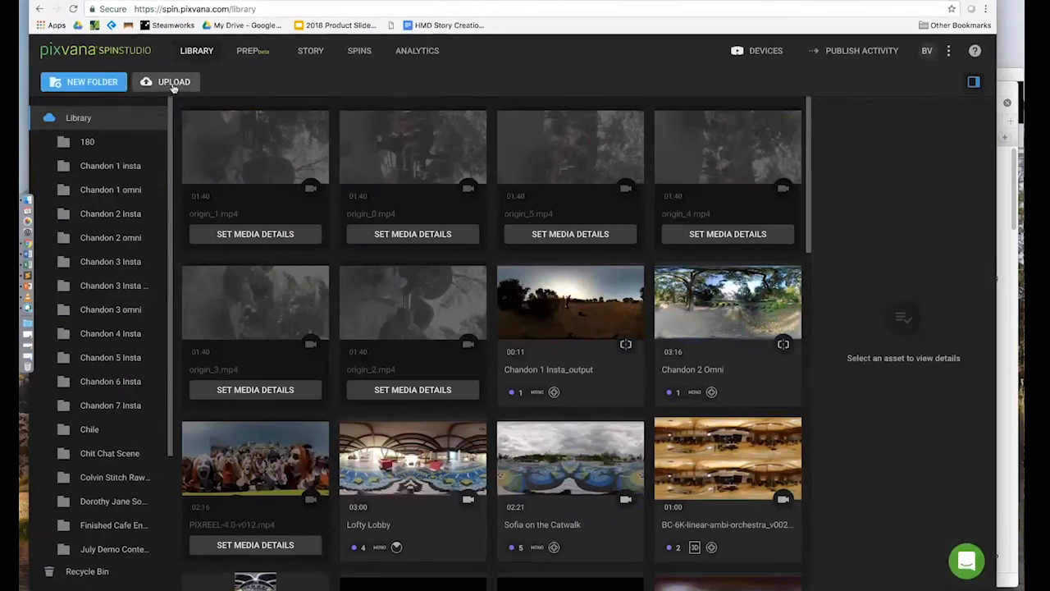
pyautogui.click(173, 85)
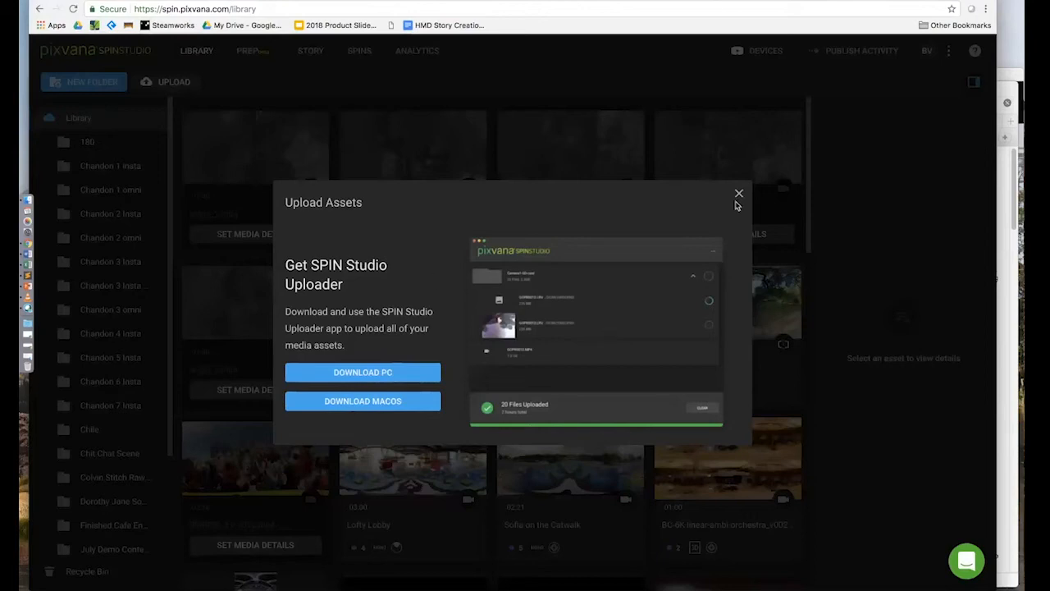
pyautogui.click(738, 193)
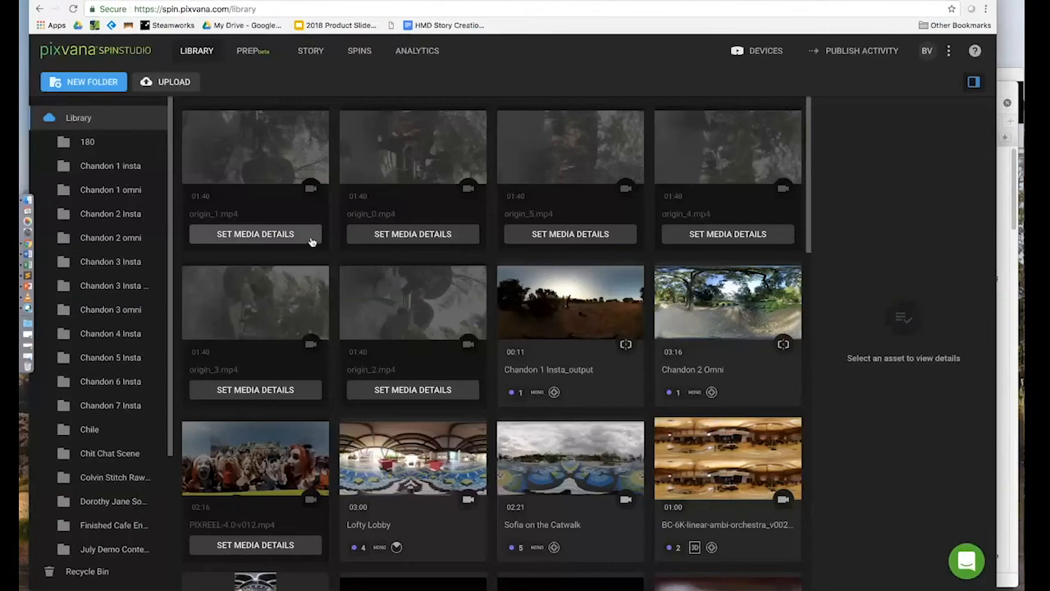
# Review the encode settings of origin_1.mp4 without encoding it, and deselect the clip
pyautogui.click(311, 242)
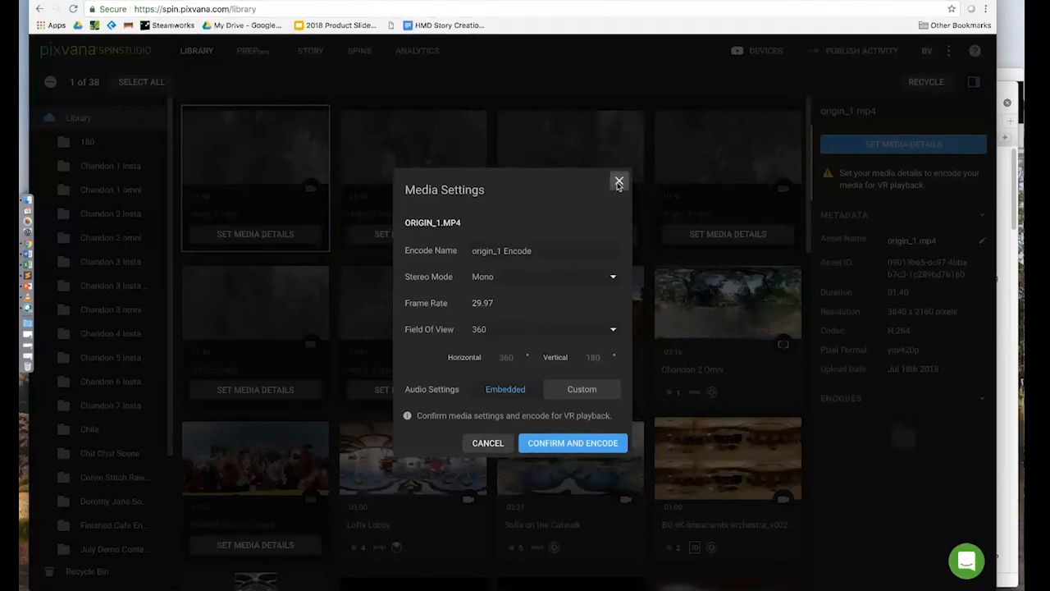
pyautogui.click(620, 182)
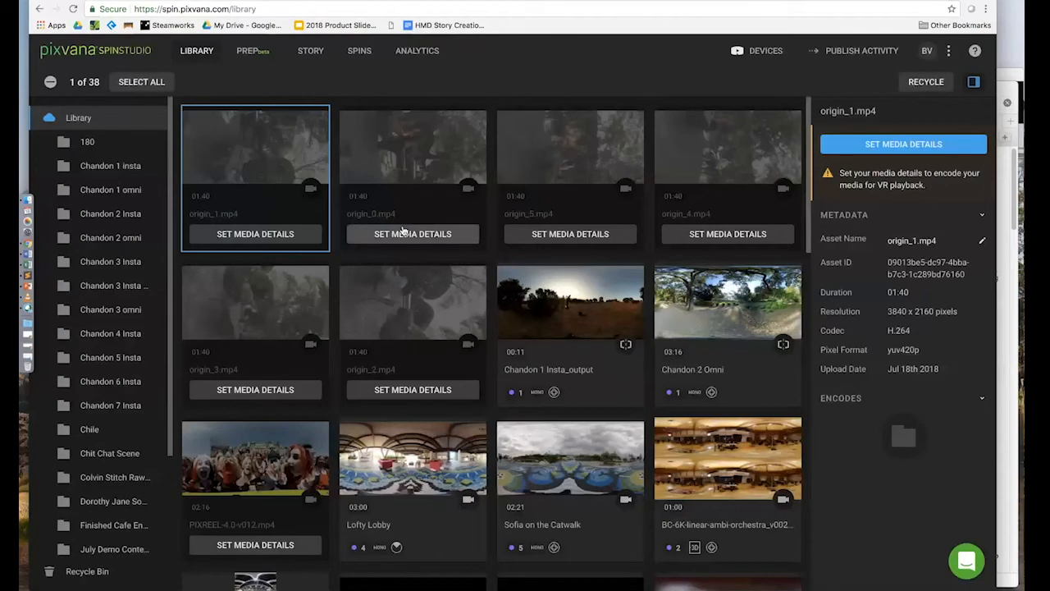
pyautogui.click(50, 82)
# Create a library folder named "Cafe at Winery"
pyautogui.click(107, 87)
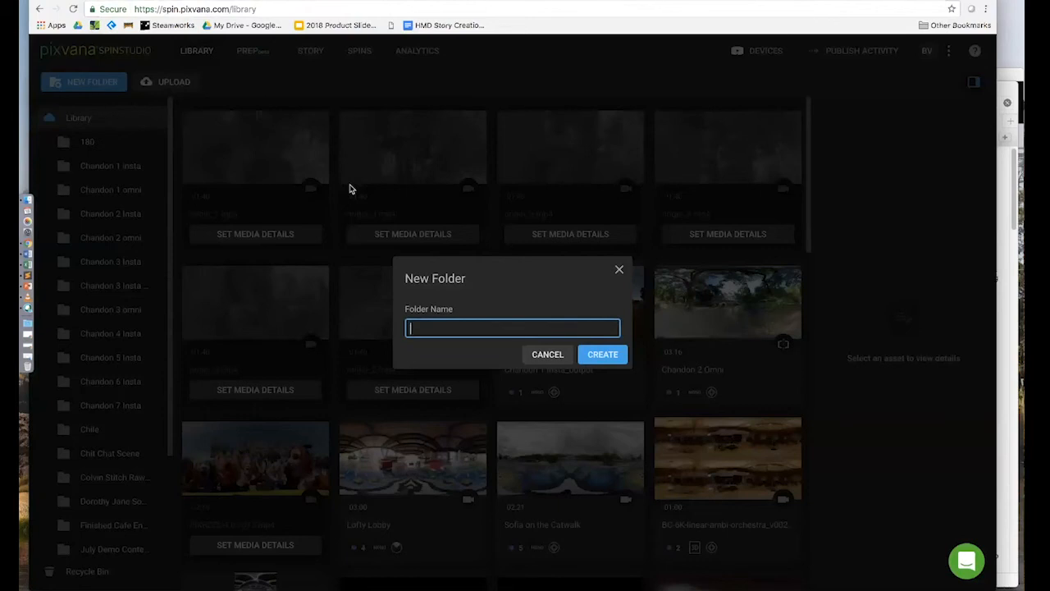
pyautogui.write('Cafe')
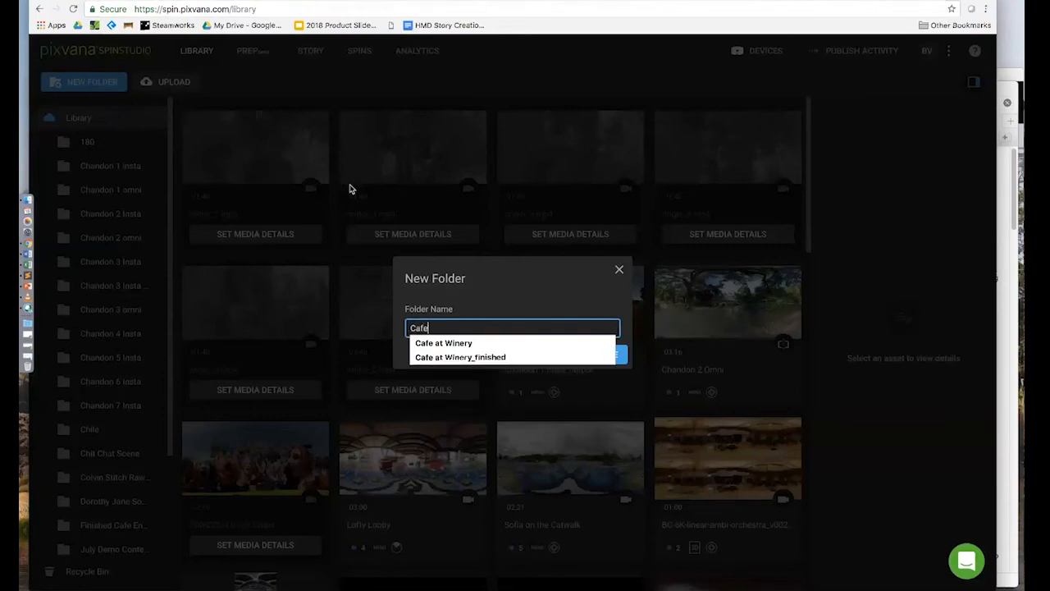
pyautogui.press('Down')
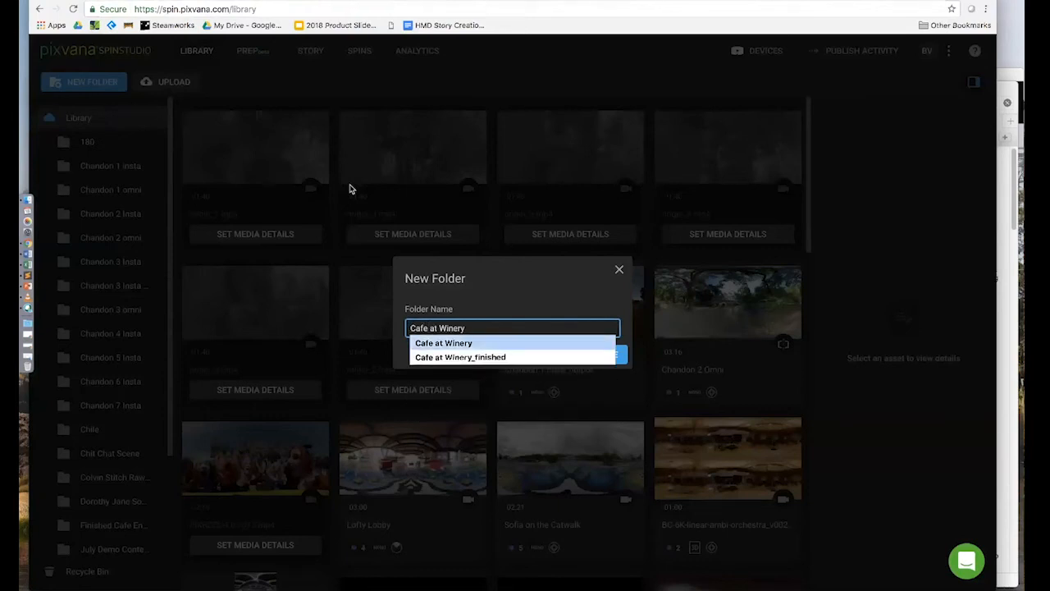
pyautogui.click(479, 343)
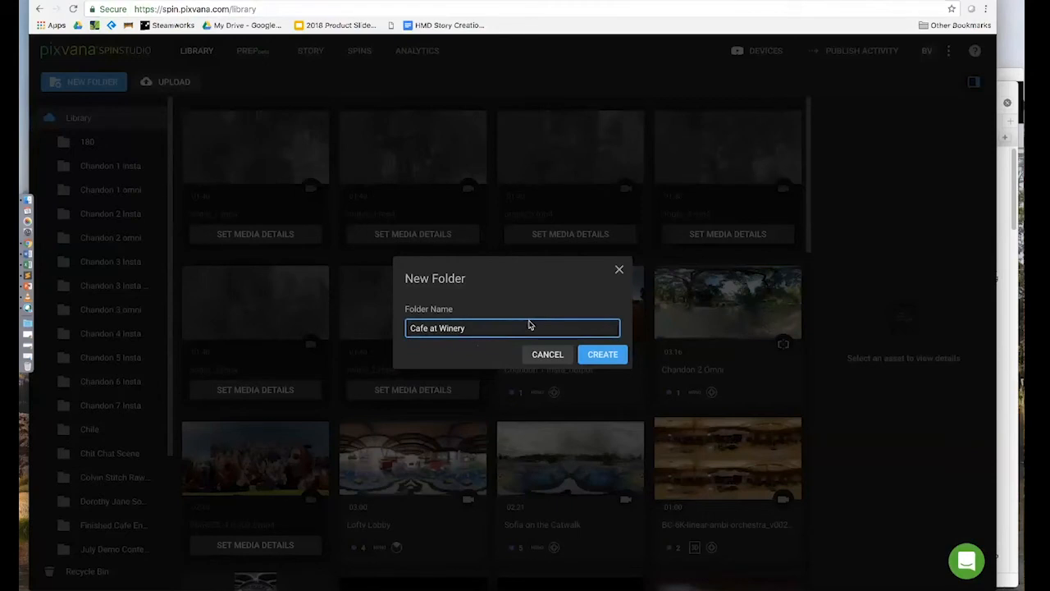
pyautogui.click(598, 361)
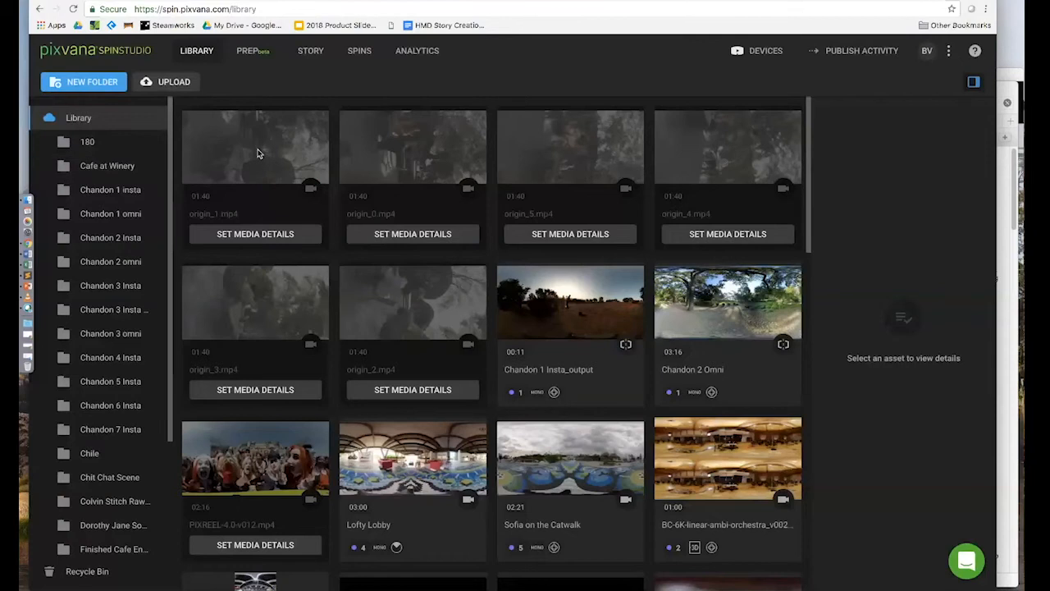
# Move the six origin clips, origin_0.mp4 to origin_5.mp4, into the Cafe at Winery folder and open that folder
pyautogui.click(258, 153)
pyautogui.keyDown('shift'); pyautogui.click(429, 316); pyautogui.keyUp('shift')
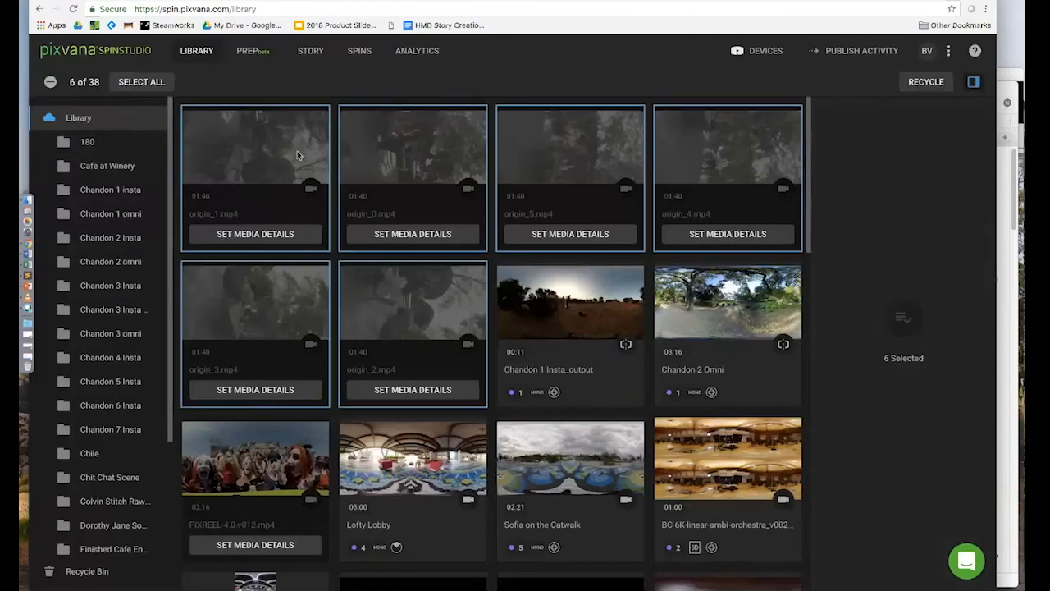
pyautogui.moveTo(297, 156); pyautogui.dragTo(117, 174)
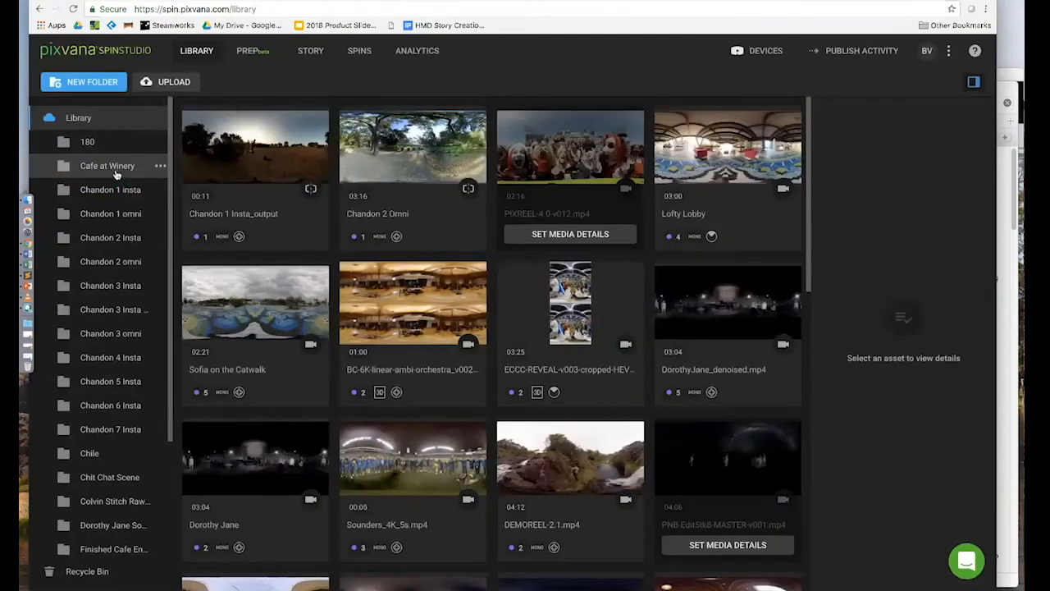
pyautogui.click(116, 174)
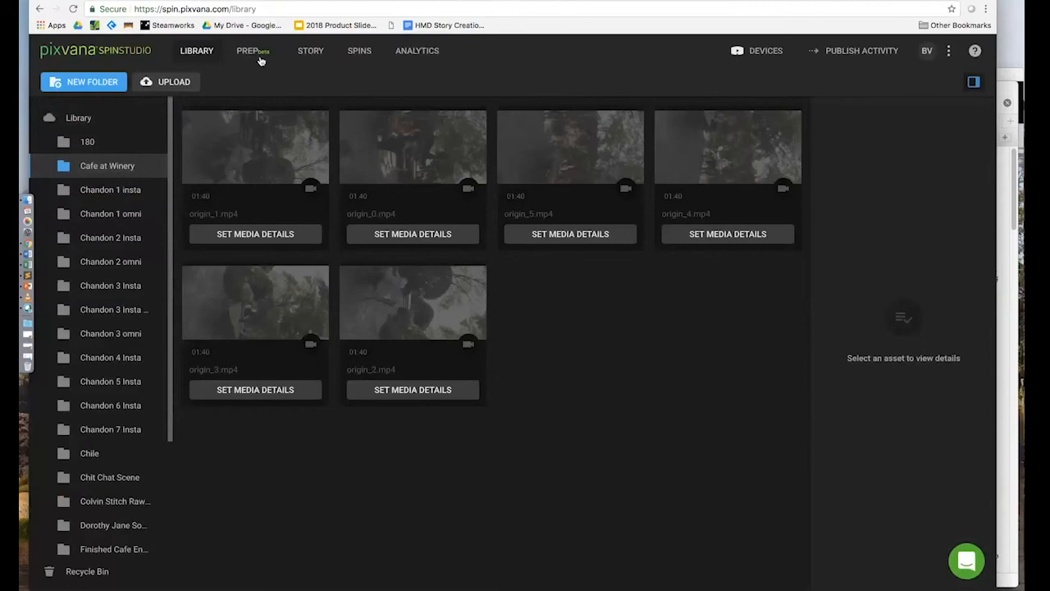
# Create a new stitch project named "Cafe at Winery"
pyautogui.click(259, 58)
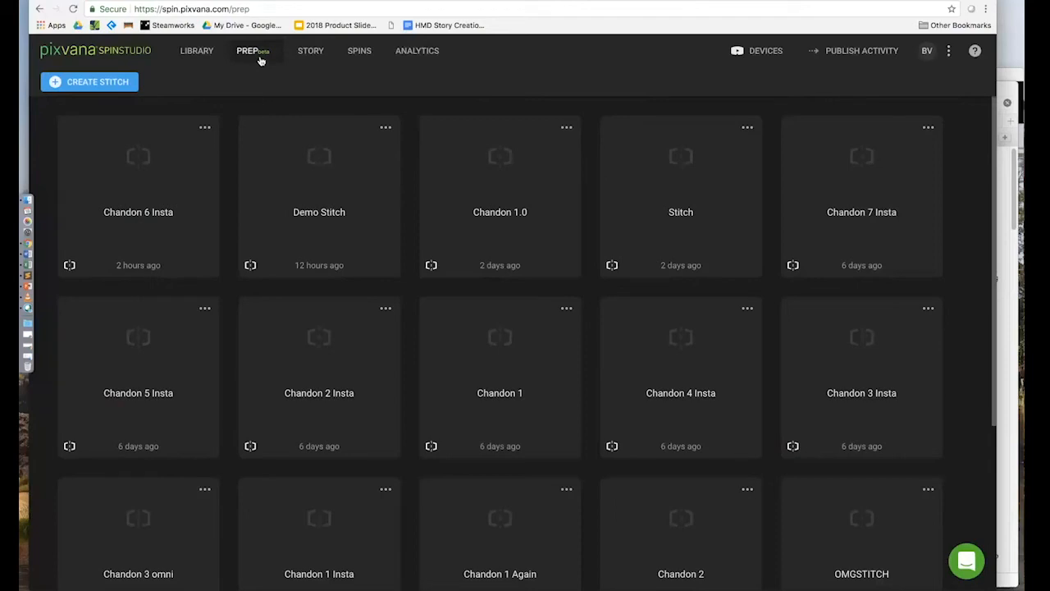
pyautogui.click(124, 87)
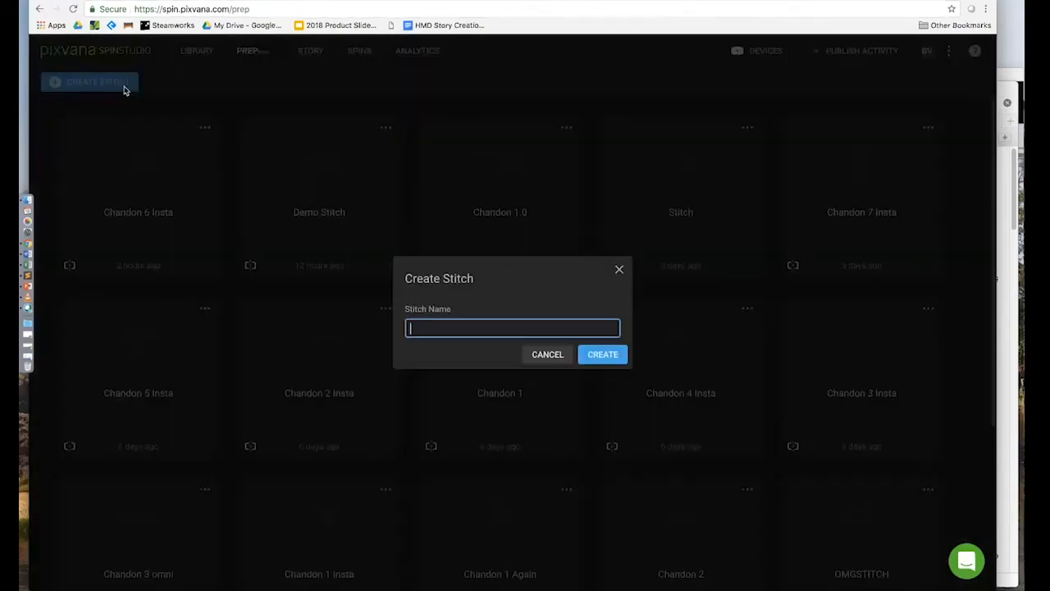
pyautogui.write('Cafe at Winery')
pyautogui.click(484, 342)
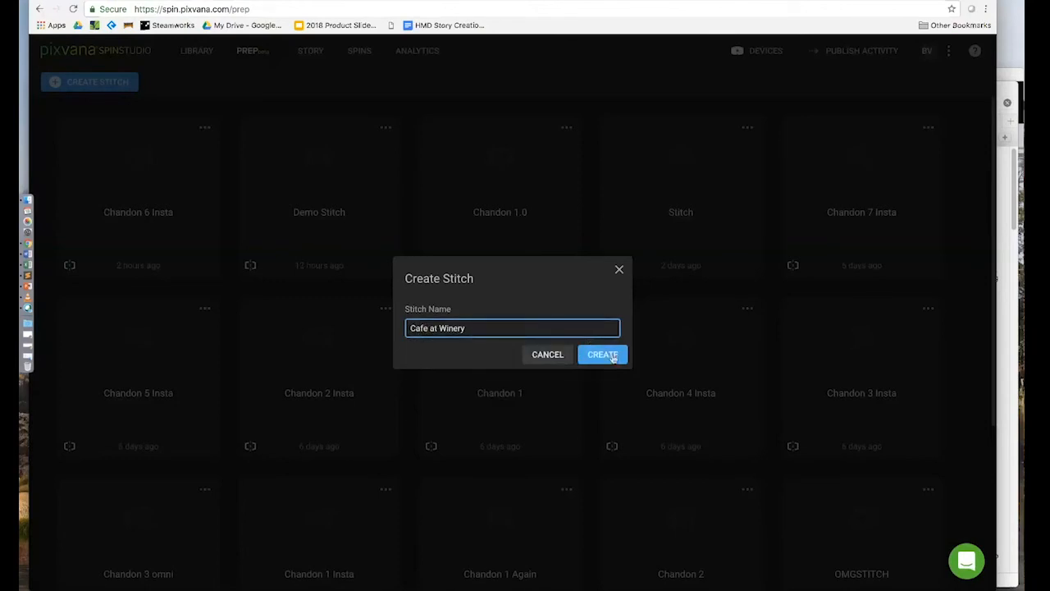
pyautogui.click(603, 354)
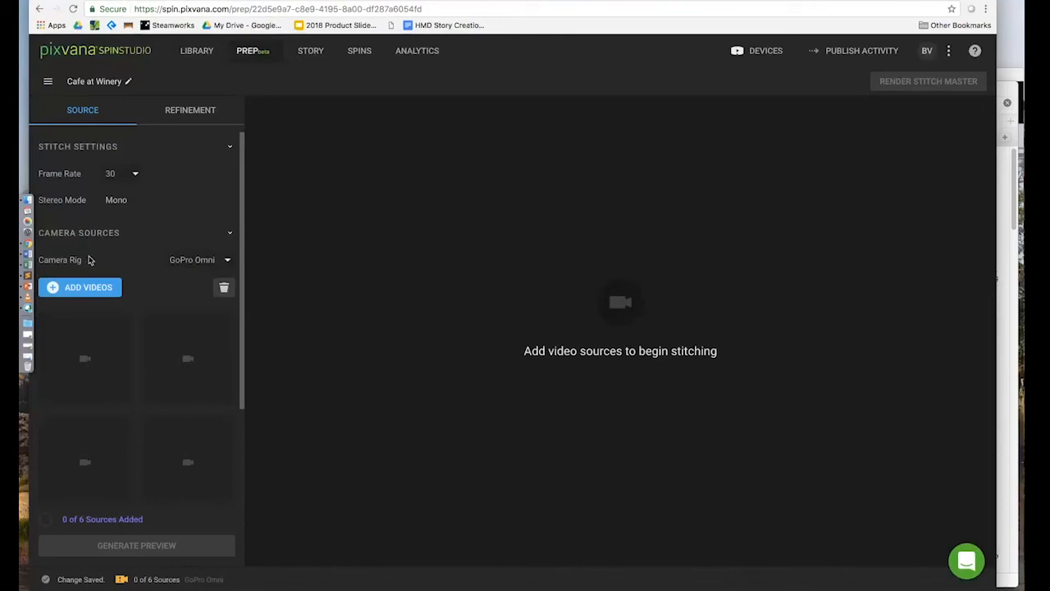
# Check which camera rigs are available for the stitch's camera sources
pyautogui.scroll(-3, 107, 260)
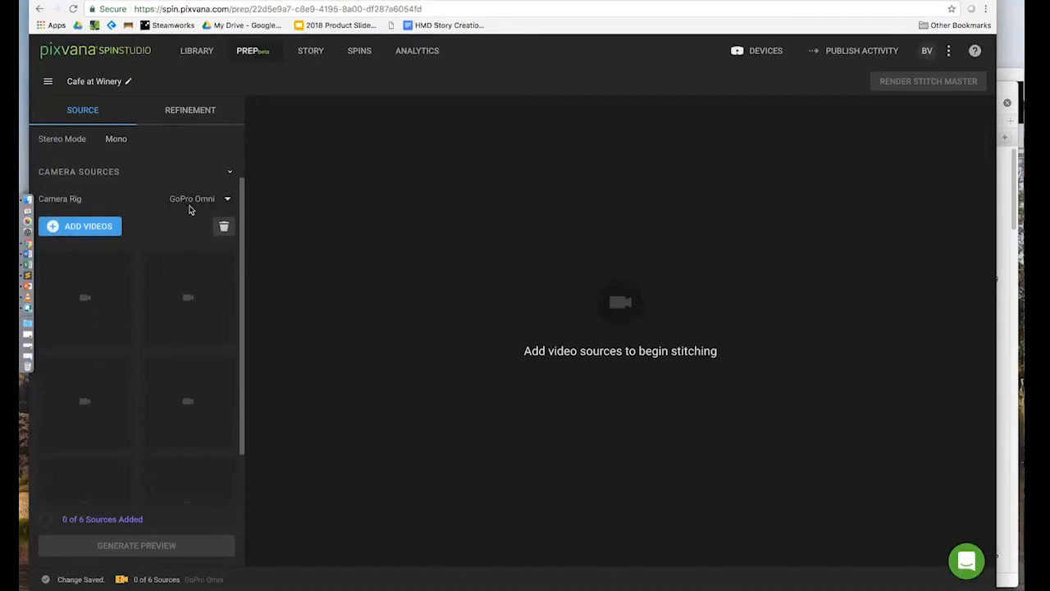
pyautogui.click(189, 208)
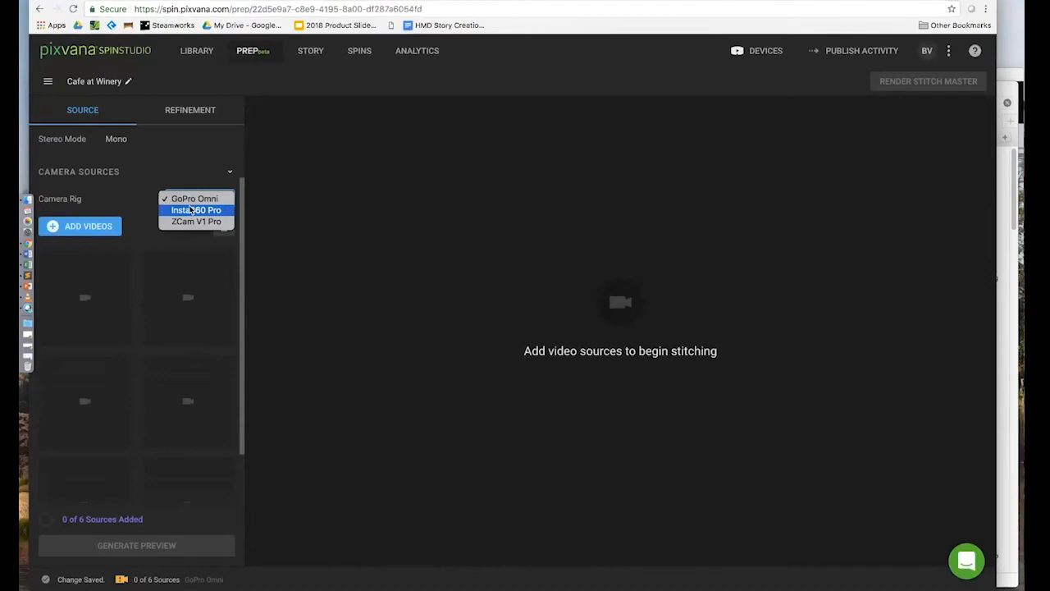
pyautogui.click(233, 174)
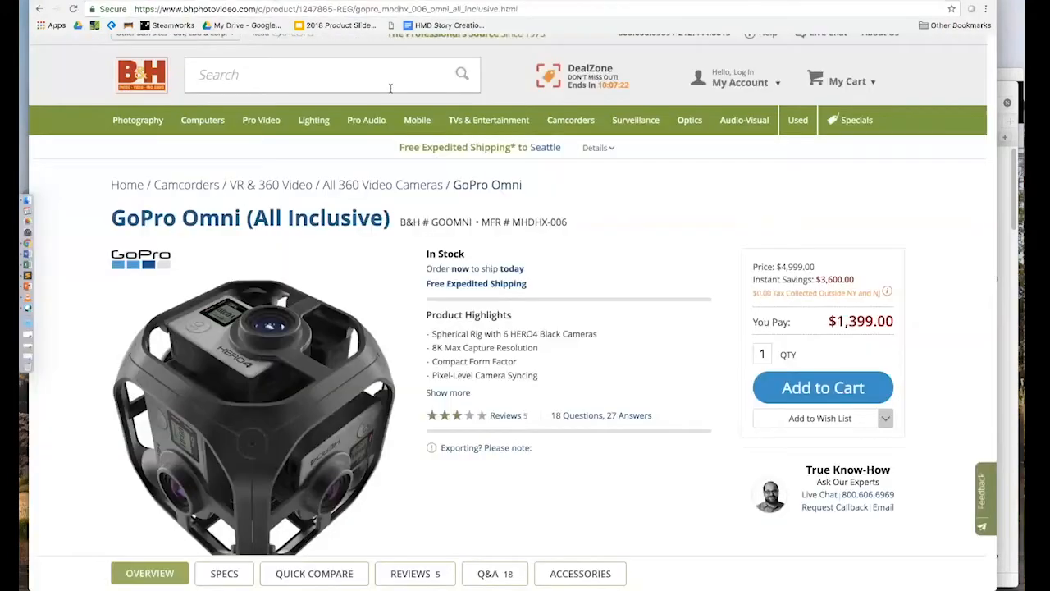
# Examine the product web pages of the GoPro Omni, Insta360 Pro, Z CAM V1 Pro and Kandao Obsidian R cameras
pyautogui.scroll(-2, 391, 93)
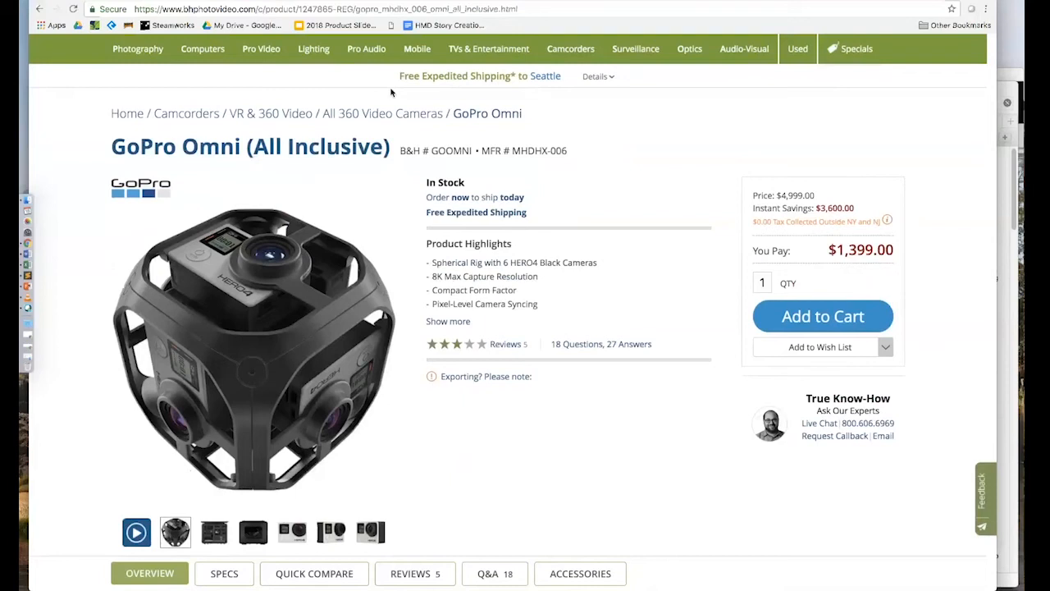
pyautogui.click(394, 2)
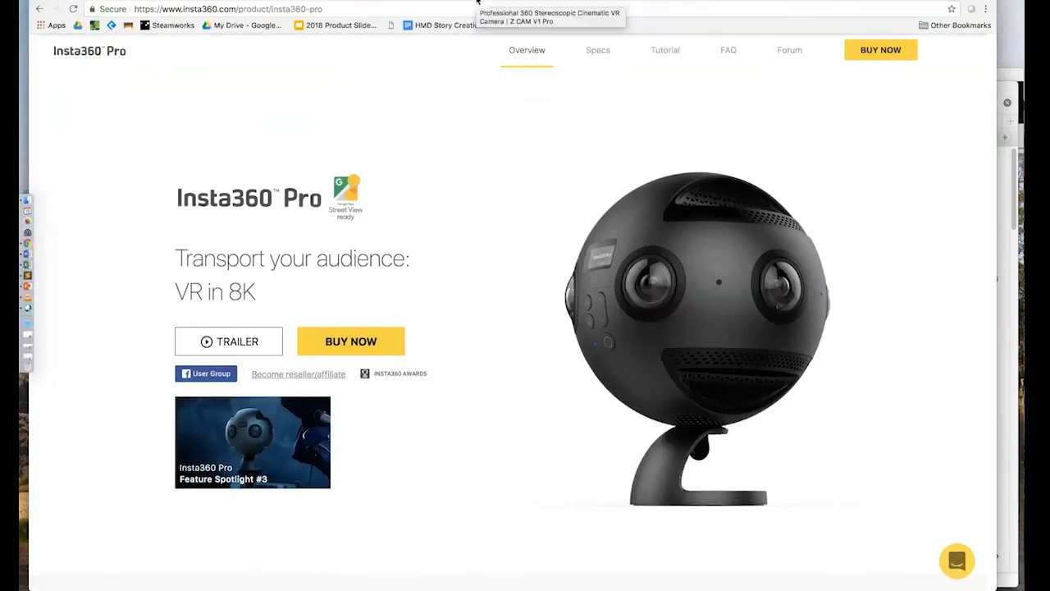
pyautogui.click(574, 3)
pyautogui.moveTo(534, 185)
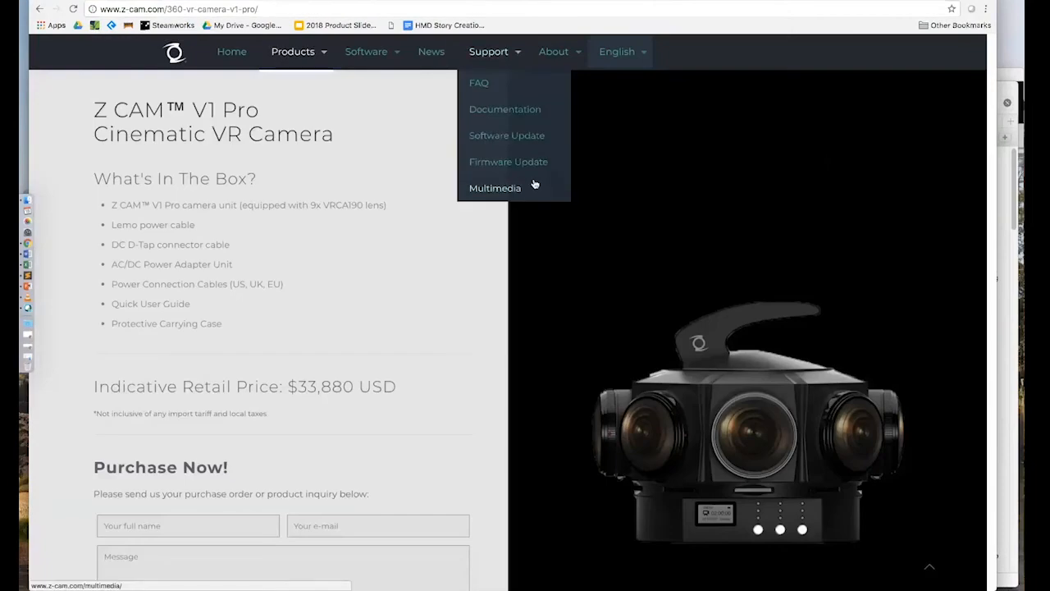
pyautogui.scroll(1, 493, 300)
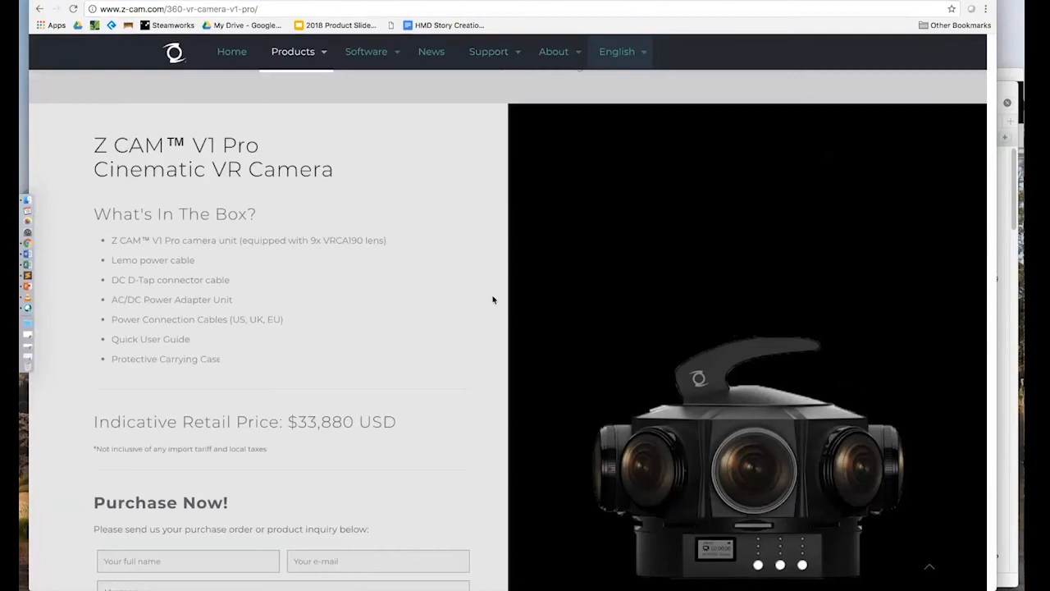
pyautogui.click(627, 0)
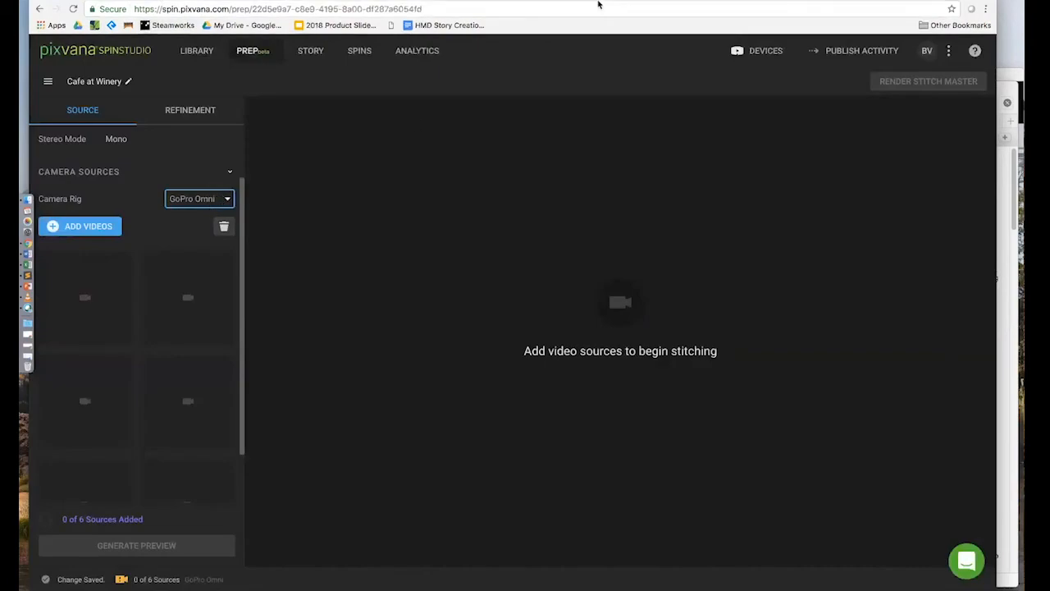
pyautogui.click(604, 1)
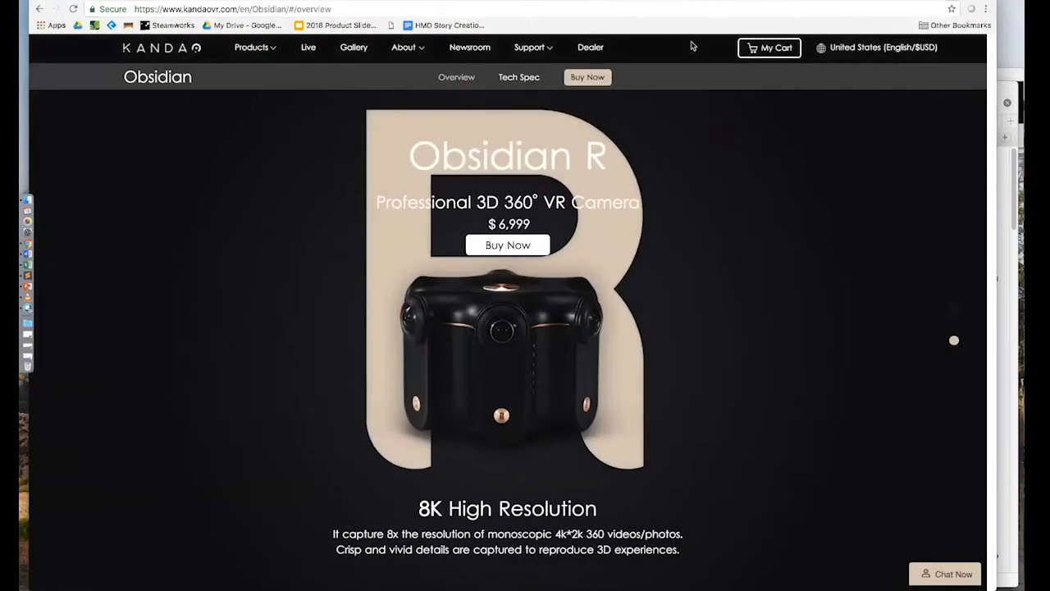
pyautogui.click(742, 1)
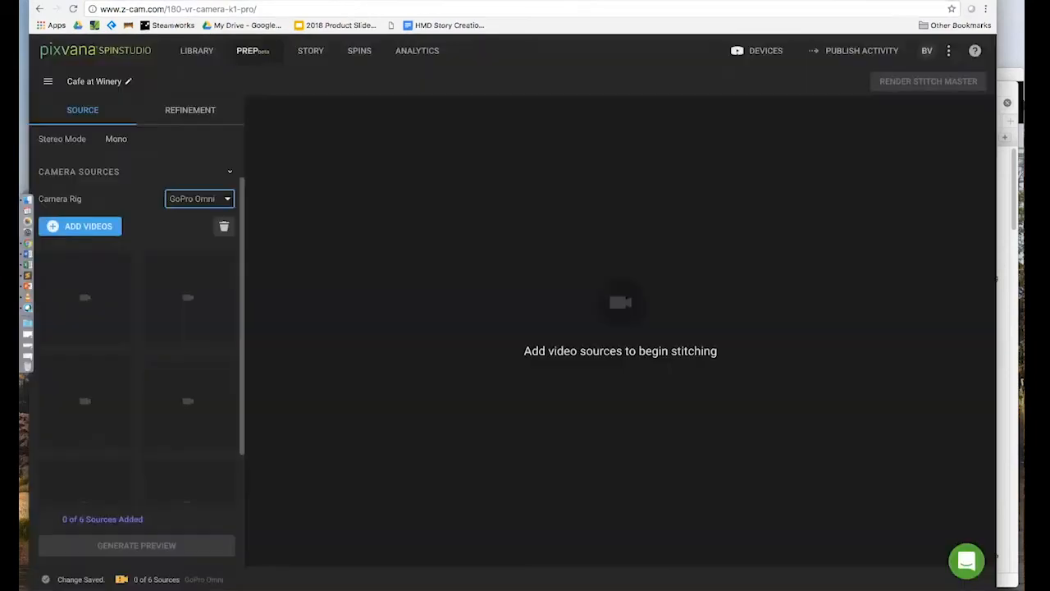
# Set the stitch's camera rig to Insta360 Pro
pyautogui.click(175, 206)
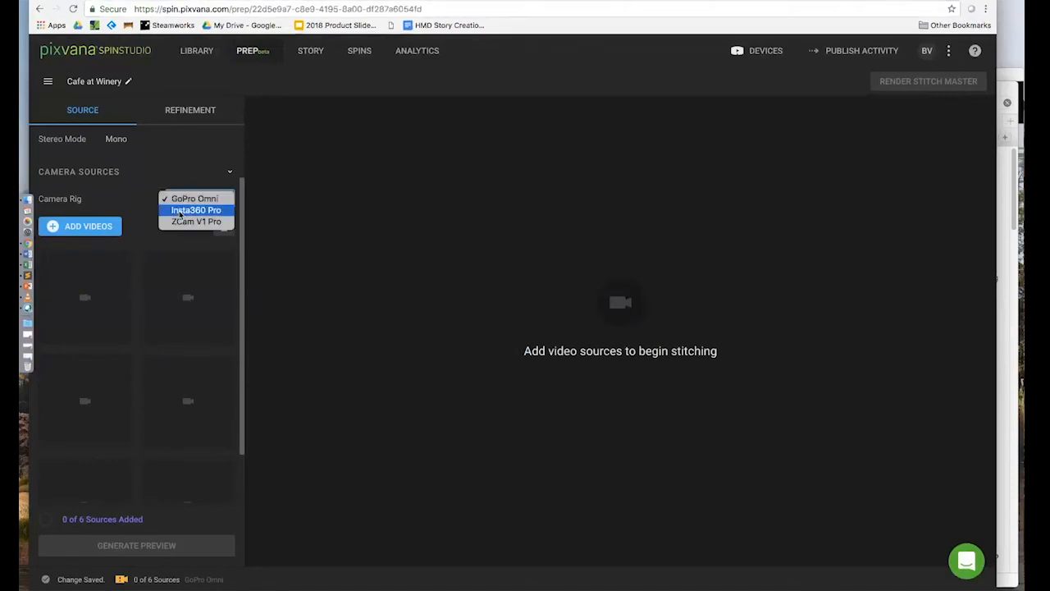
pyautogui.click(180, 211)
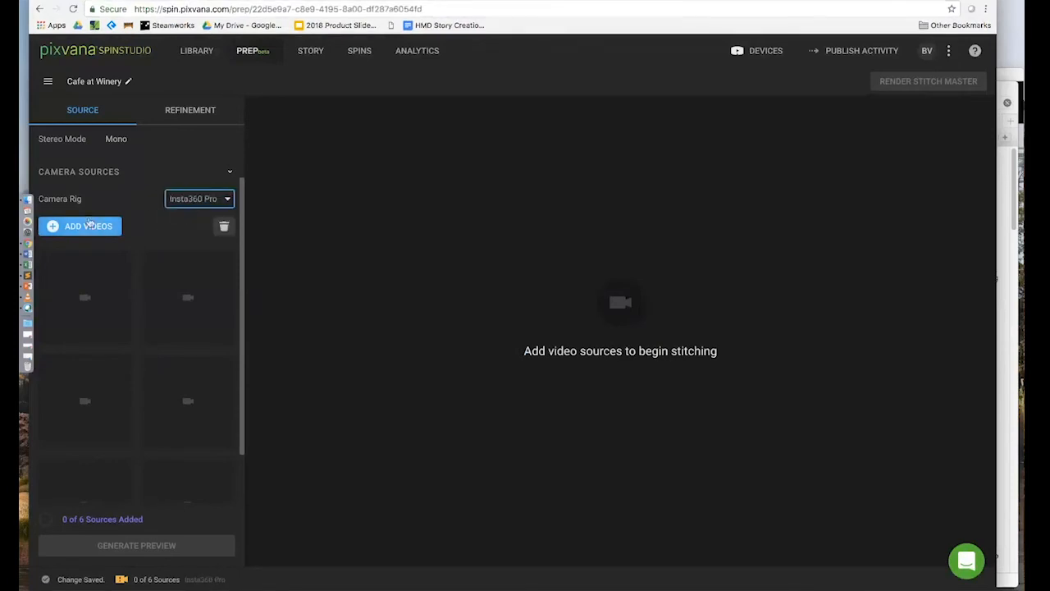
# Add all six origin clips from the Cafe at Winery folder as the stitch's source videos
pyautogui.click(87, 235)
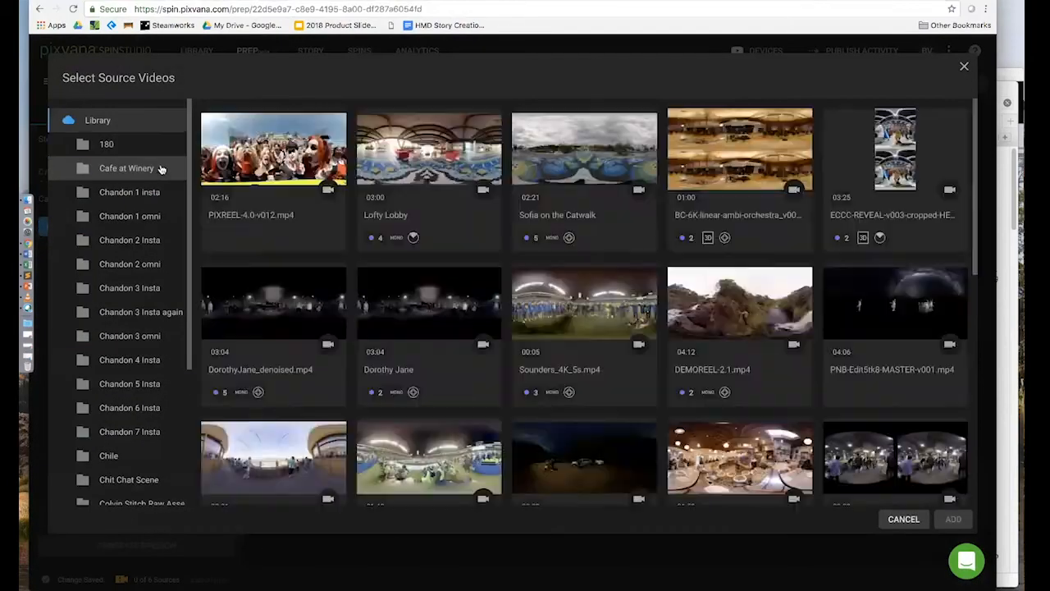
pyautogui.click(162, 168)
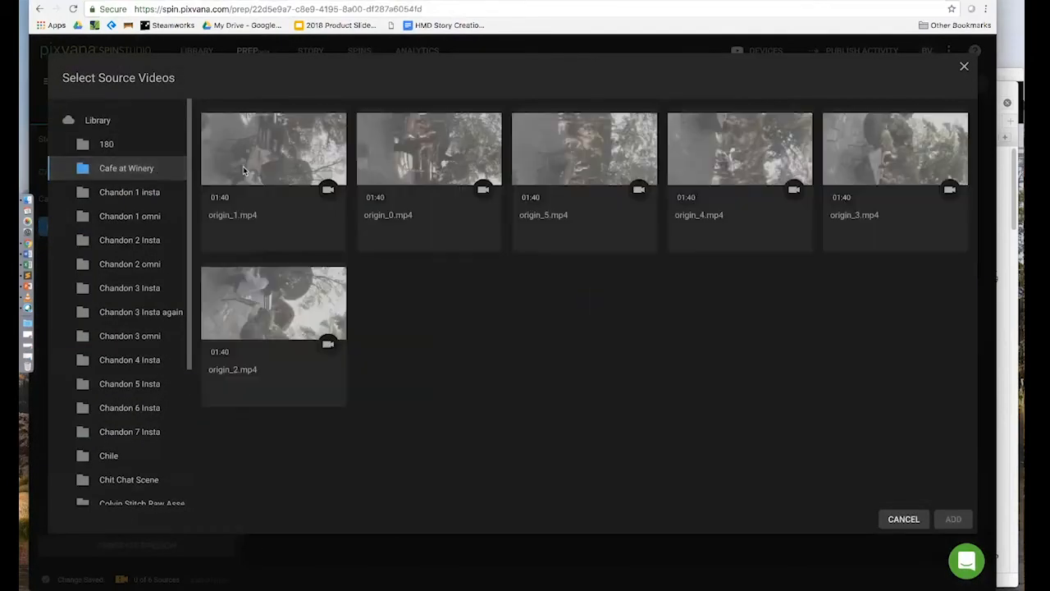
pyautogui.click(243, 166)
pyautogui.keyDown('shift'); pyautogui.click(292, 309); pyautogui.keyUp('shift')
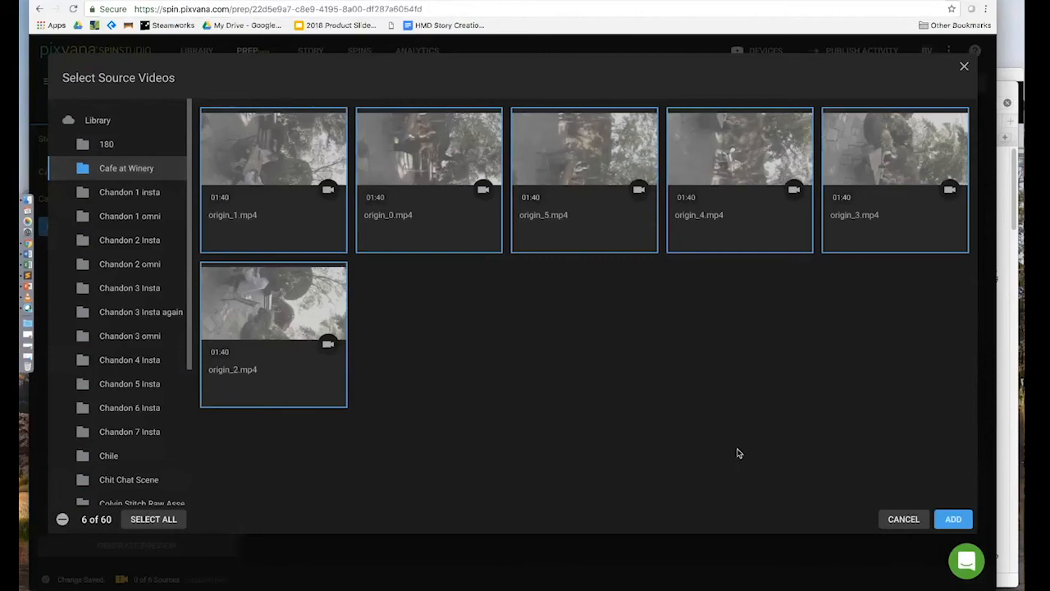
pyautogui.click(952, 520)
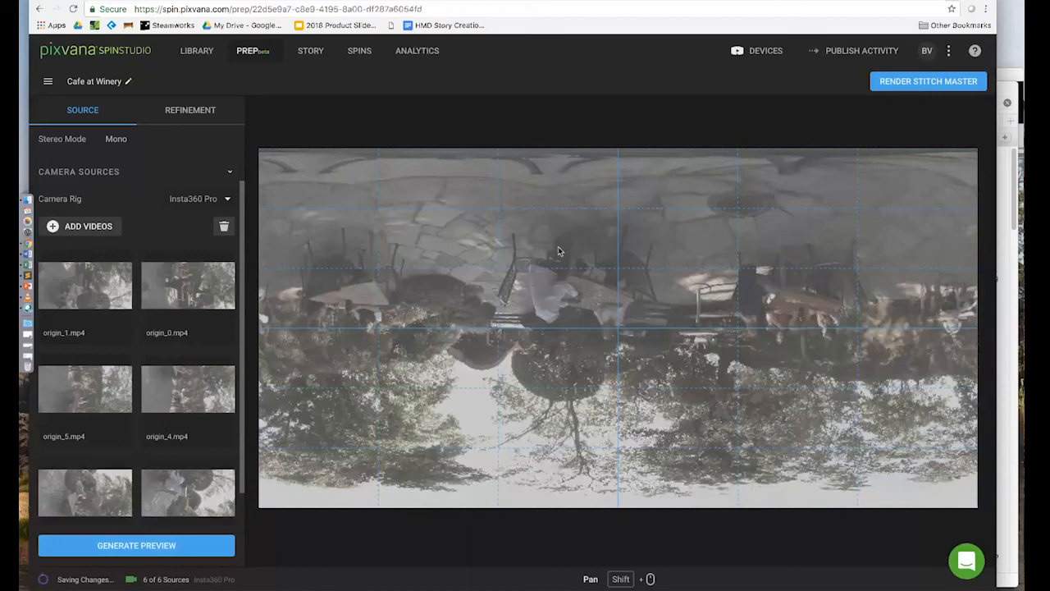
# Rotate the stitch preview freely, then level it by setting the nadir on the tripod visible on the stone floor
pyautogui.moveTo(557, 251); pyautogui.dragTo(704, 370)
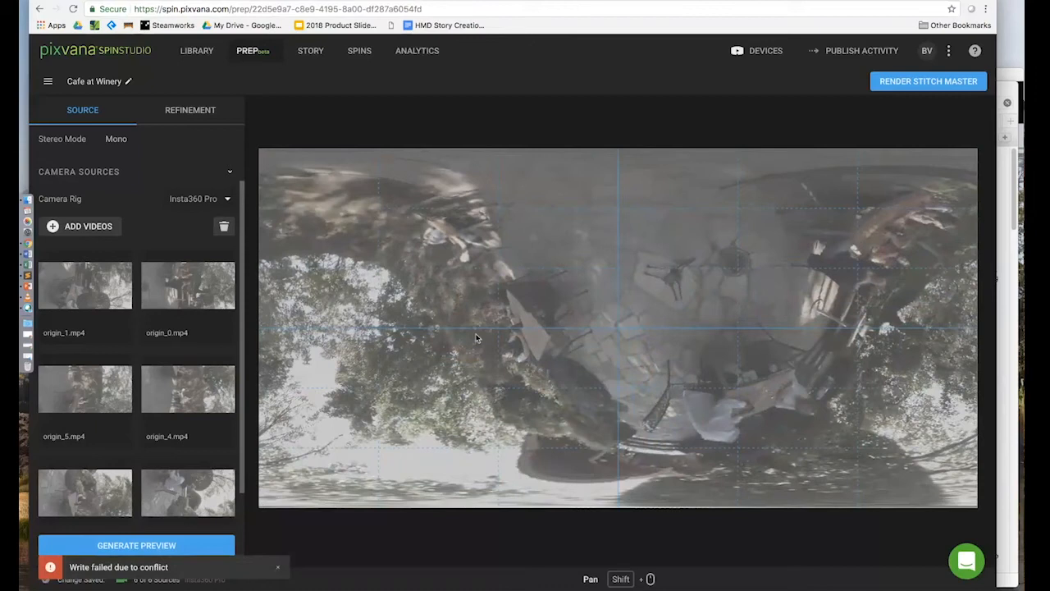
pyautogui.click(186, 106)
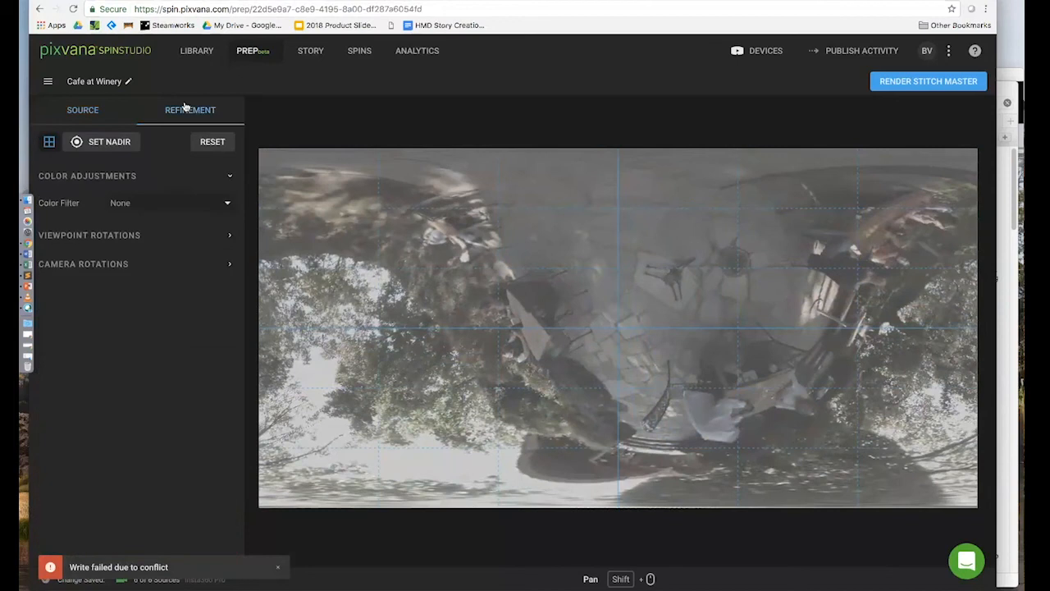
pyautogui.click(110, 144)
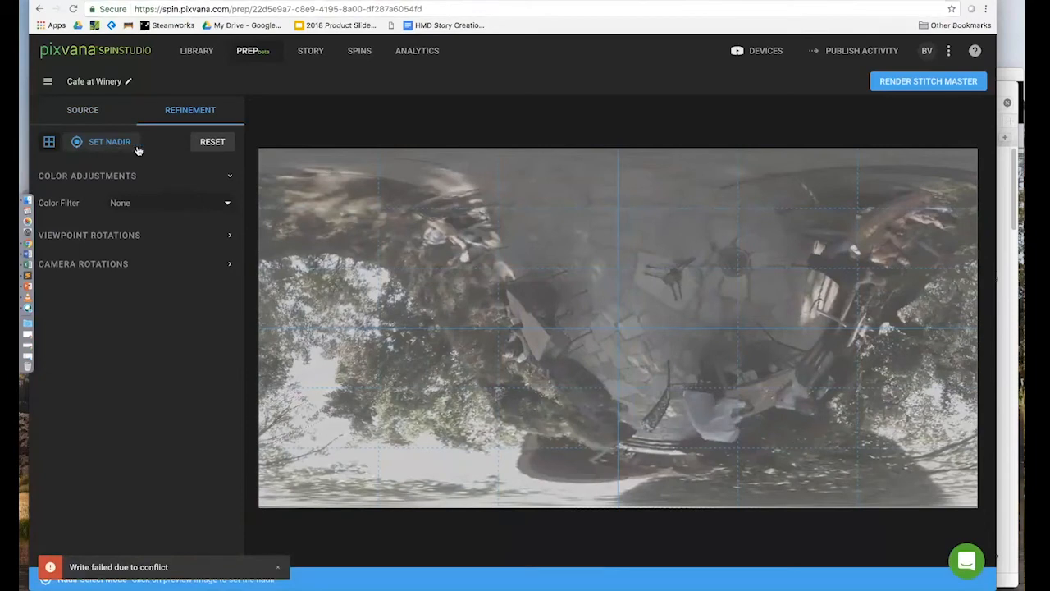
pyautogui.click(673, 279)
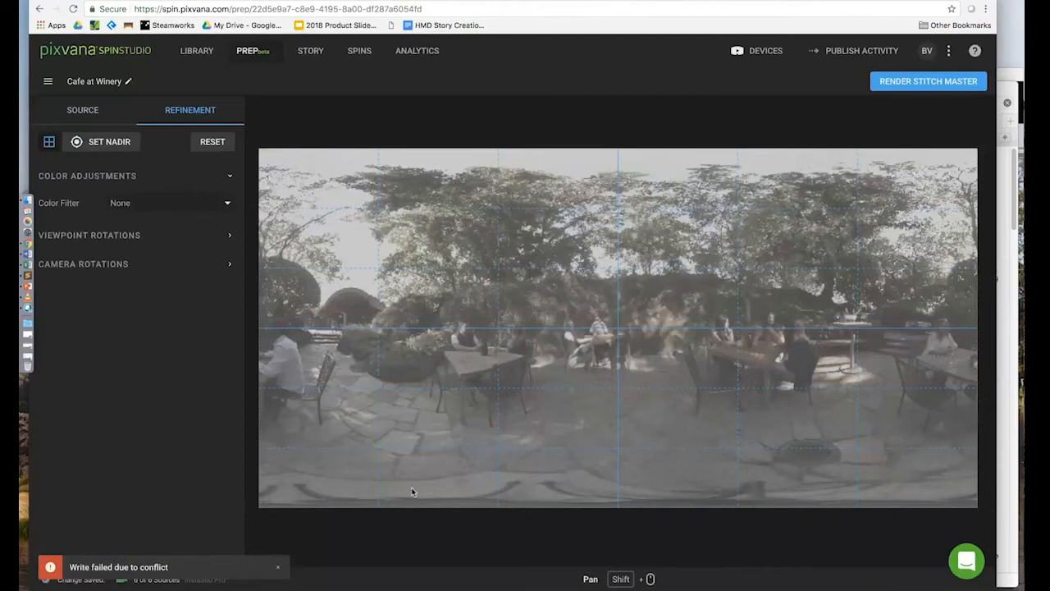
pyautogui.click(279, 568)
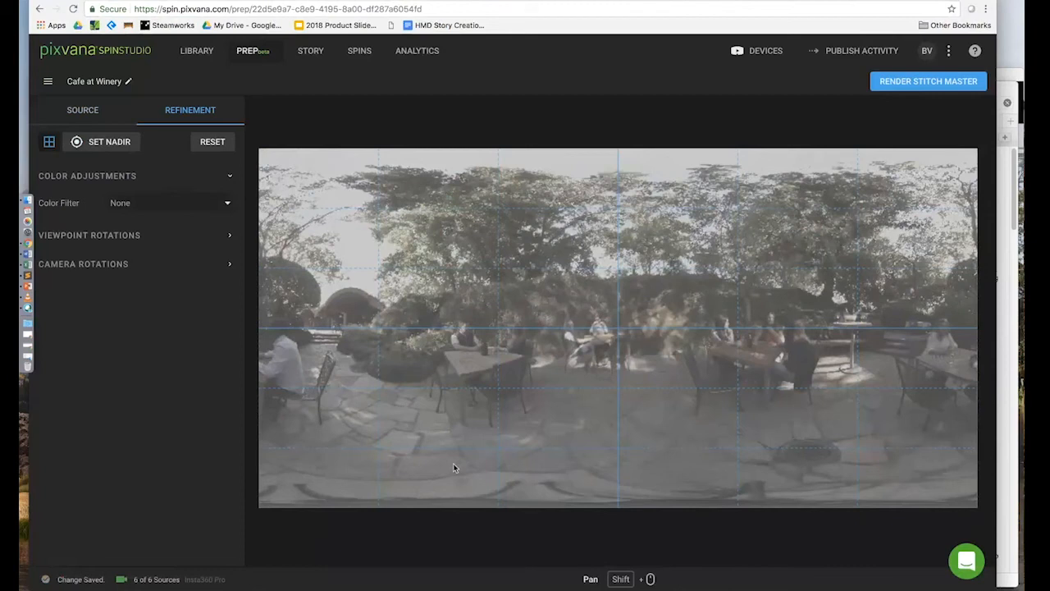
# Tip the preview off its horizon, reset the nadir on the tripod, and bring the couple's table nearer the centre
pyautogui.moveTo(454, 465); pyautogui.dragTo(690, 244)
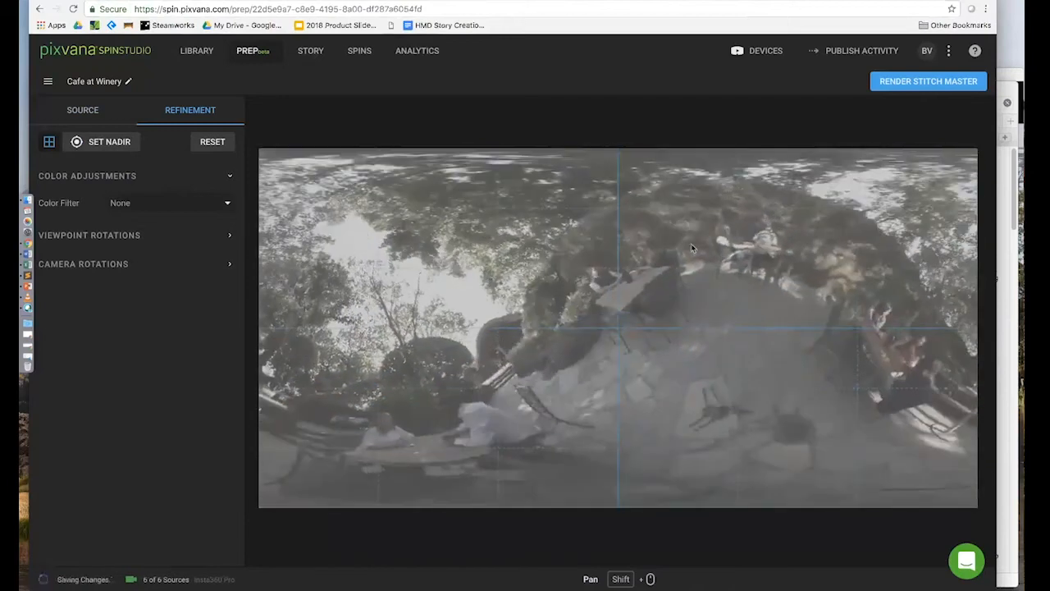
pyautogui.click(136, 143)
pyautogui.click(716, 412)
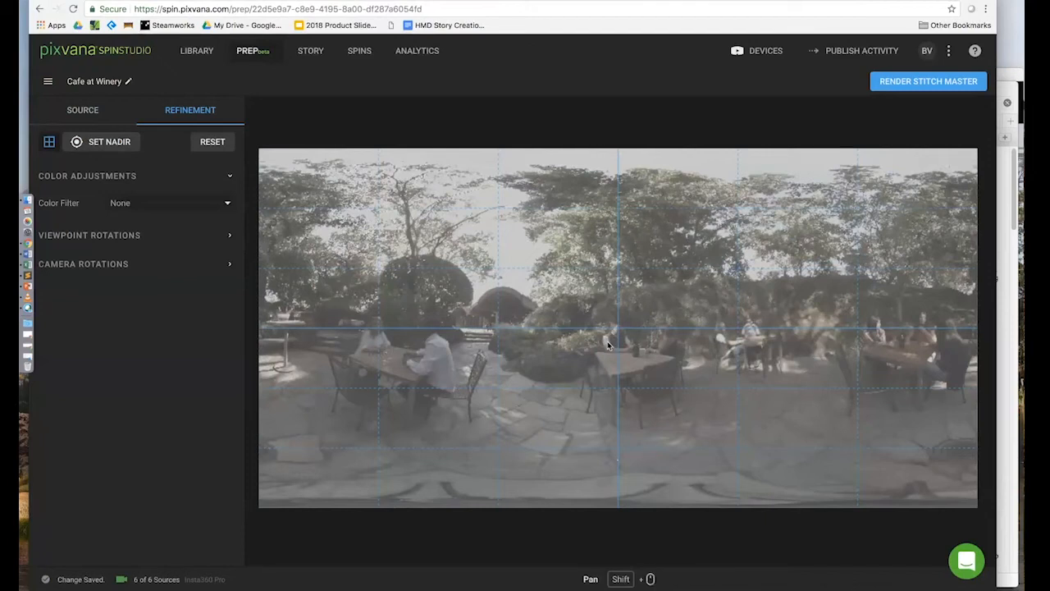
pyautogui.moveTo(571, 346); pyautogui.dragTo(689, 360)
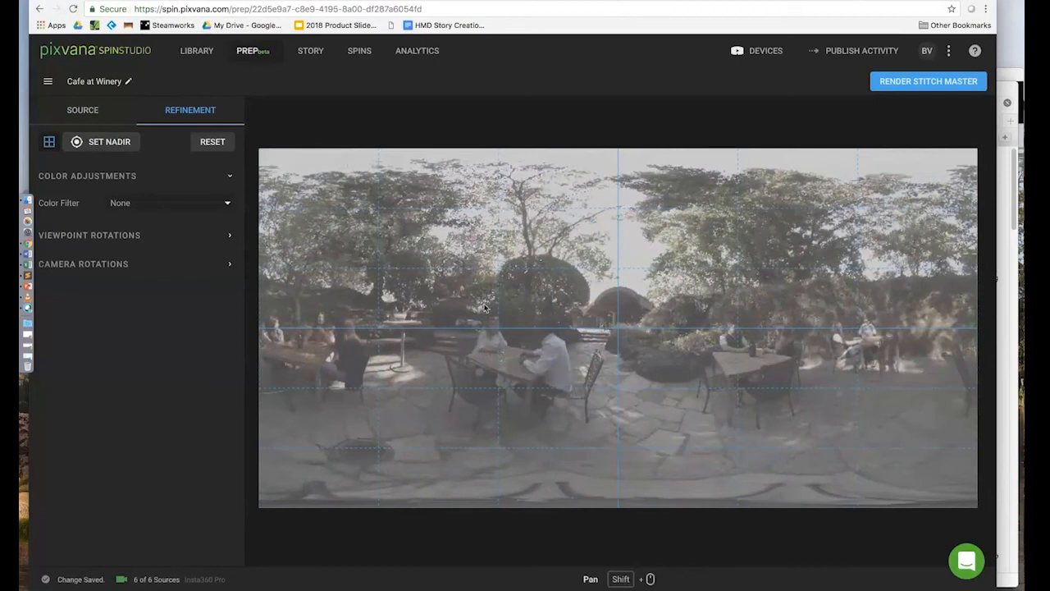
# Set the viewpoint tilt to 8 and roll to 34, re-level with the nadir on the tripod, and adjust the horizontal framing slightly
pyautogui.click(230, 238)
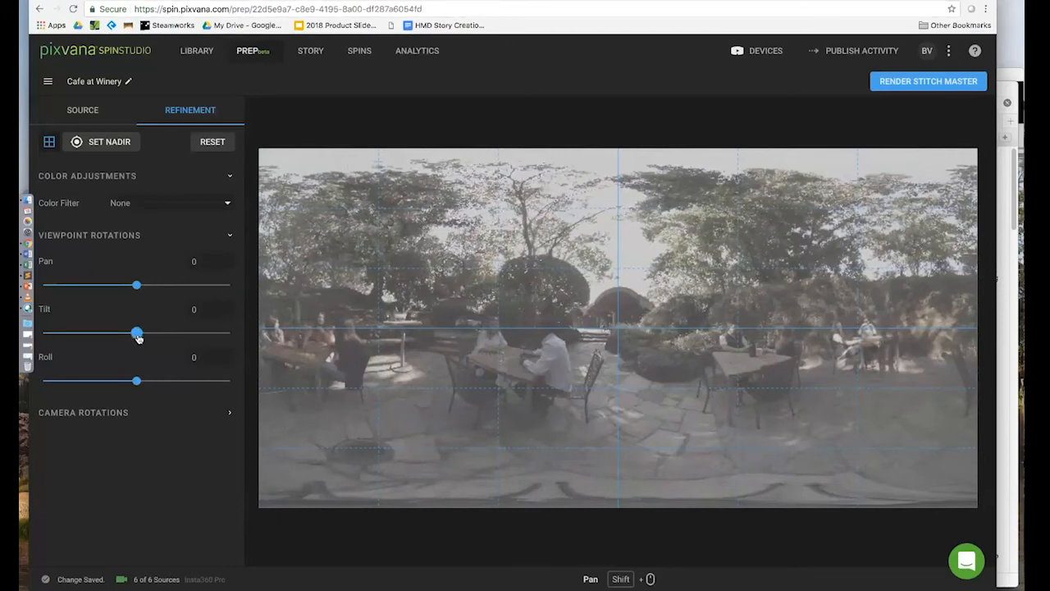
pyautogui.moveTo(137, 337)
pyautogui.mouseDown()
pyautogui.moveTo(150, 337)
pyautogui.moveTo(140, 335)
pyautogui.mouseUp()
pyautogui.moveTo(138, 381); pyautogui.dragTo(152, 380)
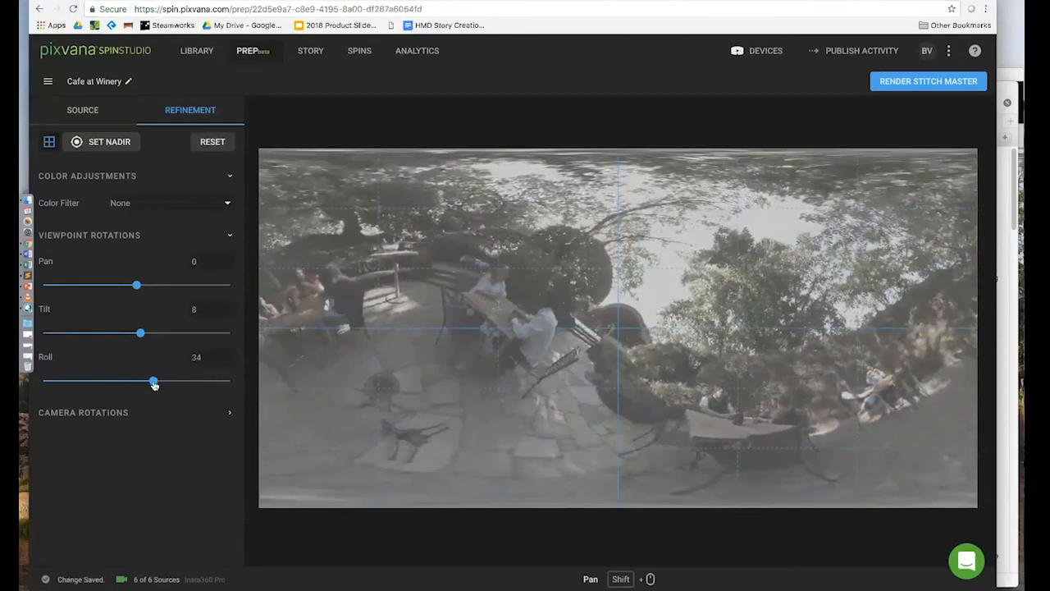
pyautogui.click(109, 141)
pyautogui.click(409, 439)
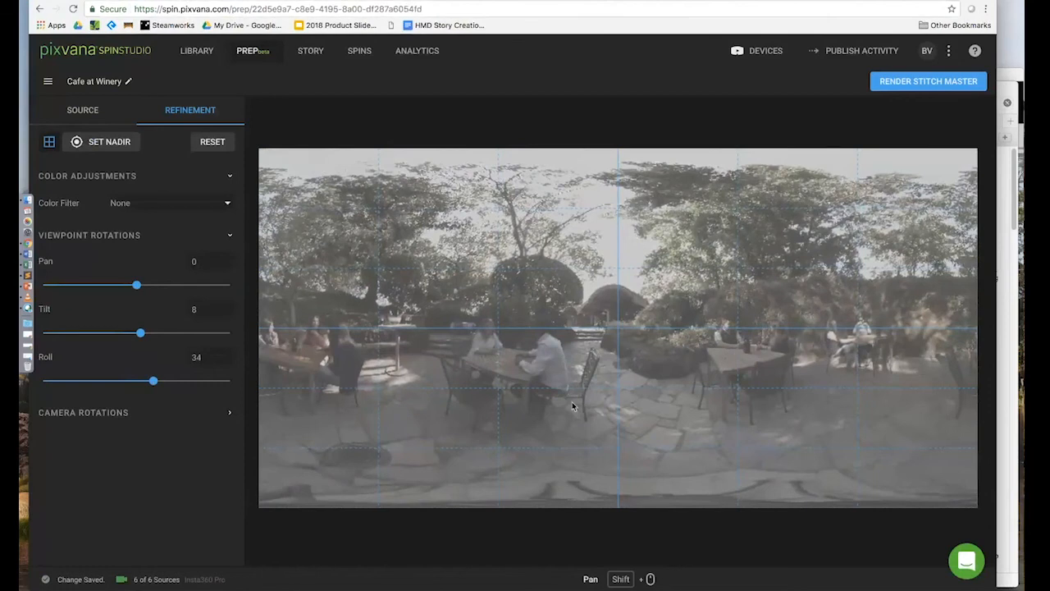
pyautogui.moveTo(572, 404); pyautogui.dragTo(582, 403)
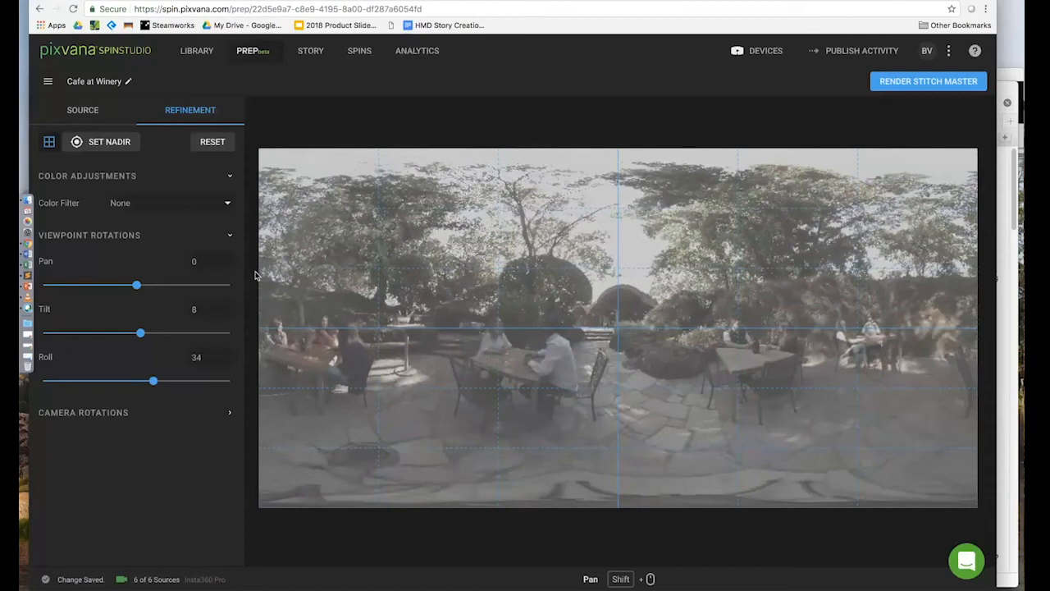
# Try the Boost Contrast, Punchy and Super Saturated color filters on the stitch
pyautogui.click(149, 212)
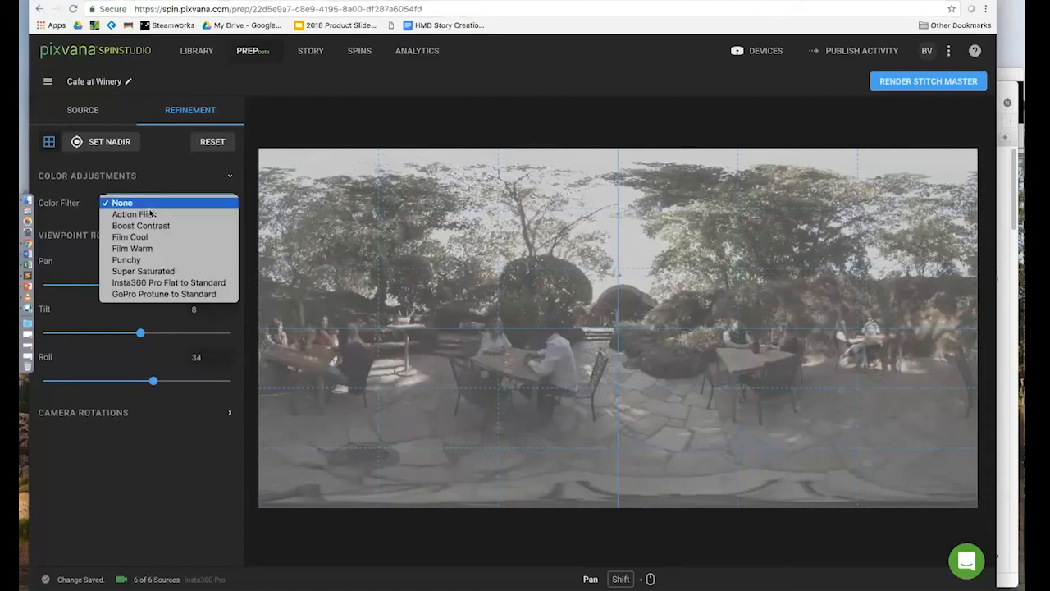
pyautogui.press('Escape')
pyautogui.press('Down')
pyautogui.press('Down')
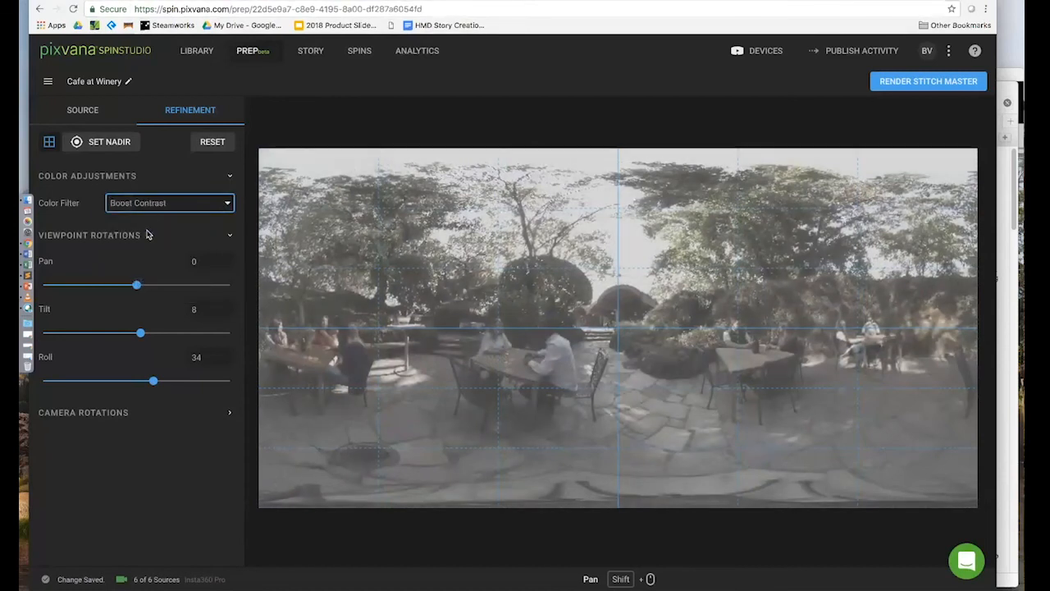
pyautogui.click(156, 205)
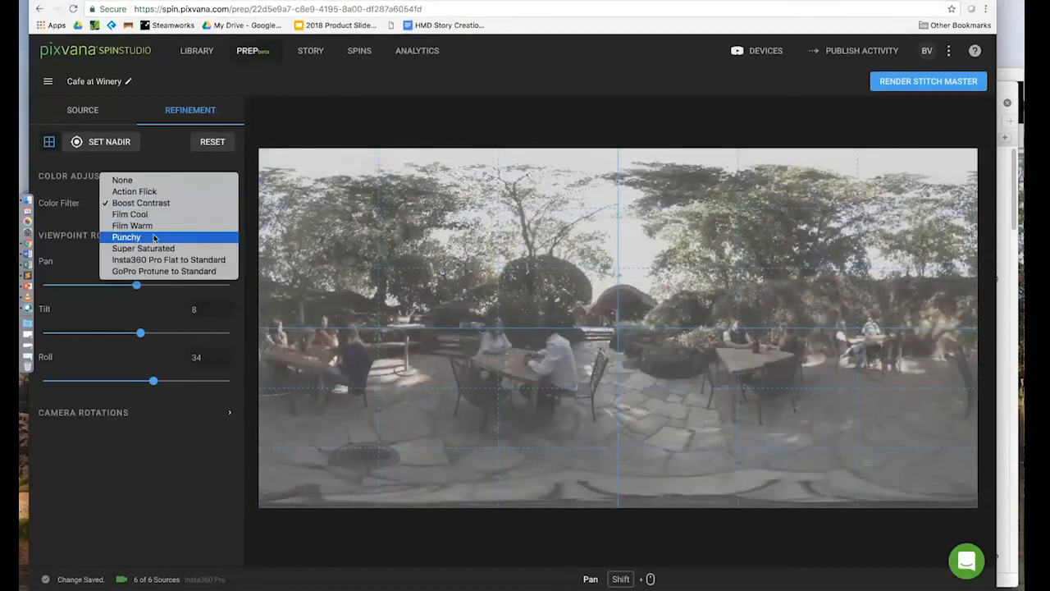
pyautogui.click(152, 237)
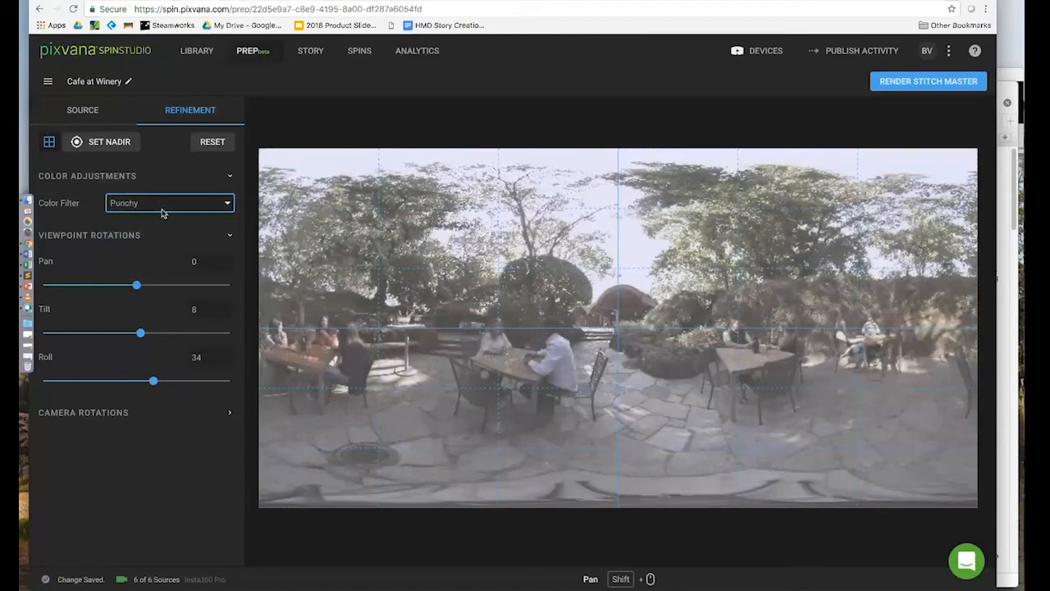
pyautogui.click(164, 211)
pyautogui.click(162, 216)
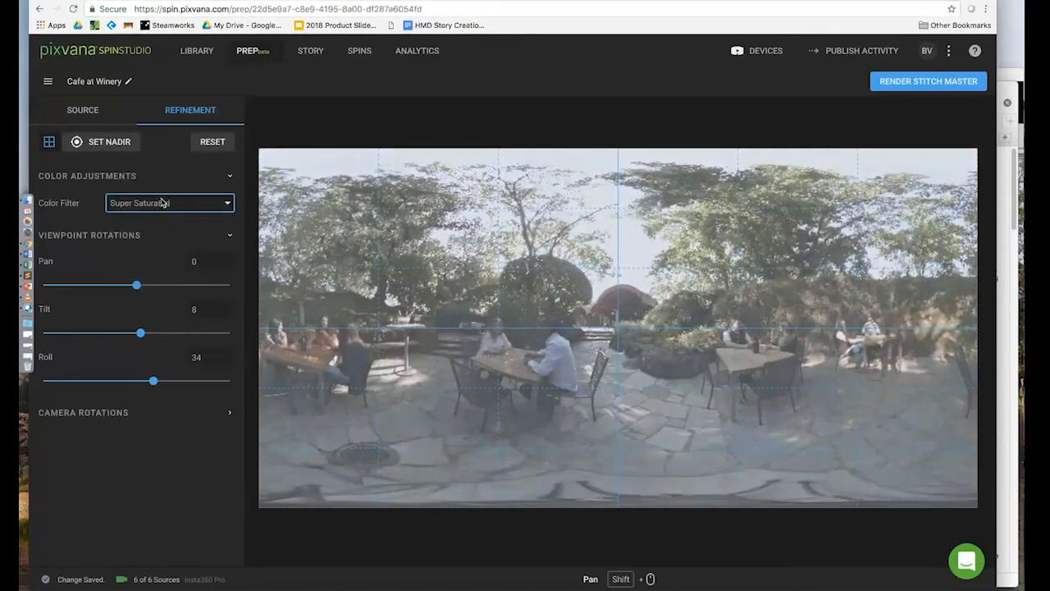
# Set the stitch's color filter to Insta360 Pro Flat to Standard
pyautogui.click(163, 202)
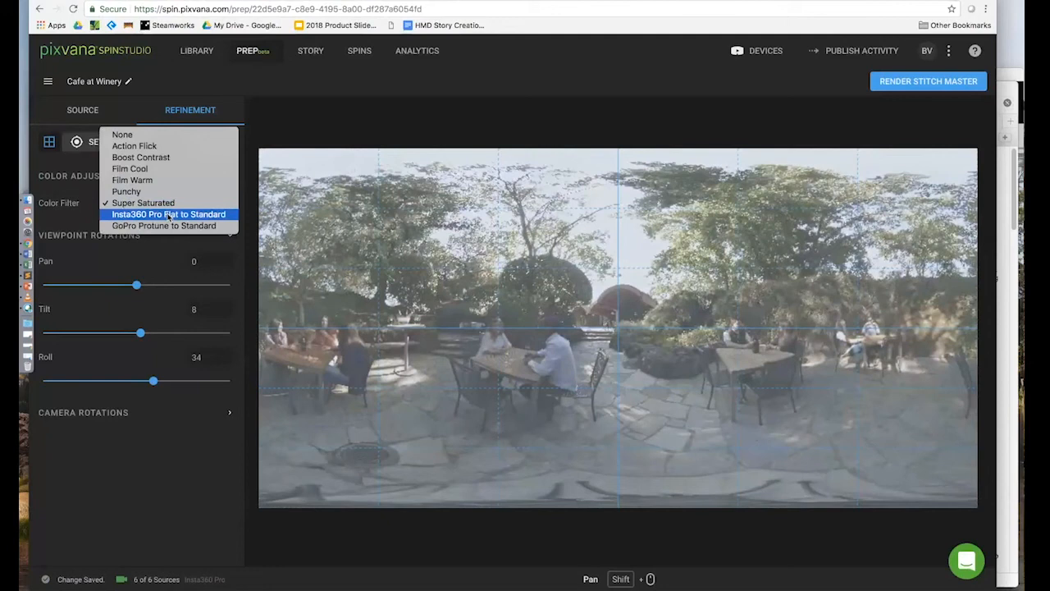
pyautogui.click(170, 215)
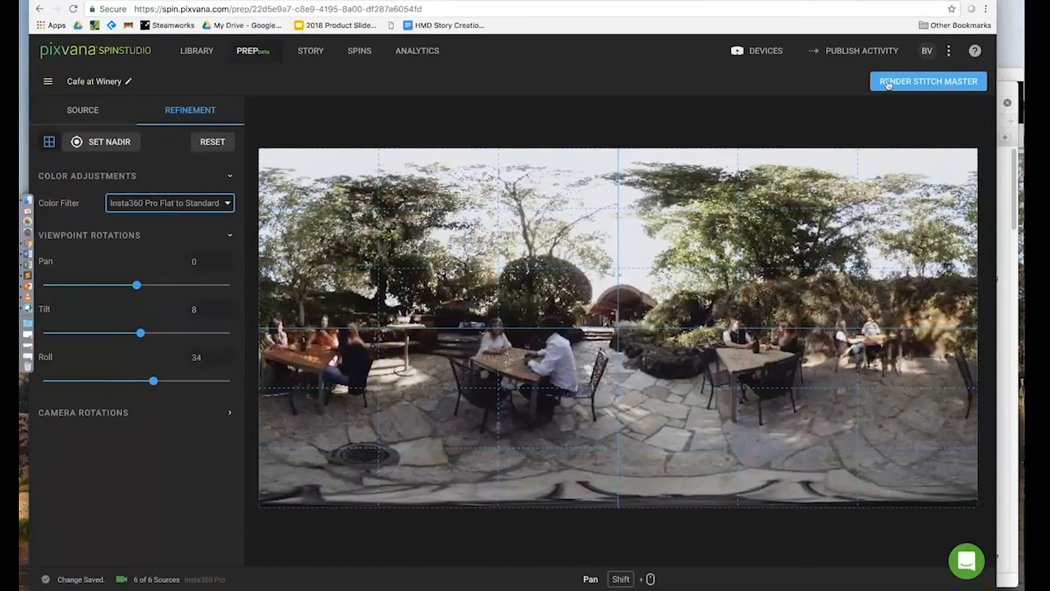
# Render the stitch master as "Cafe at Winery_output" and open the Cafe at Winery folder in the library
pyautogui.click(940, 86)
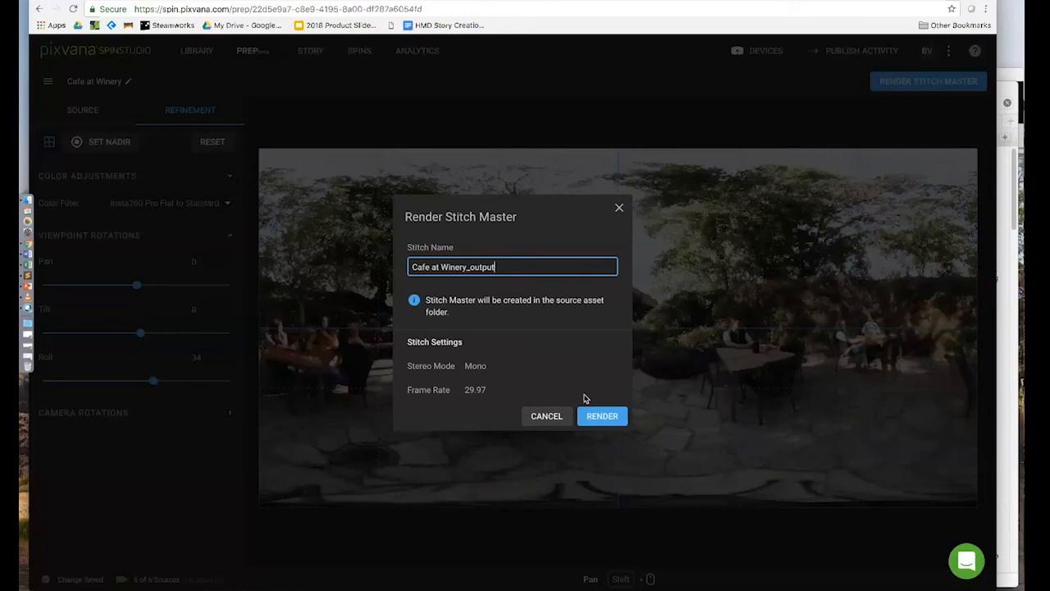
pyautogui.click(600, 417)
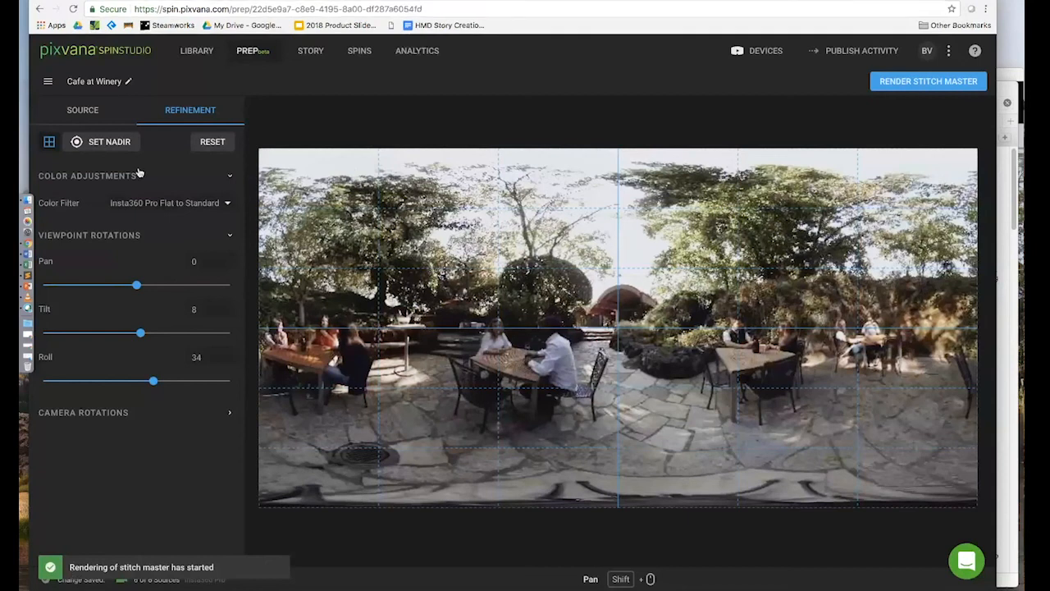
pyautogui.click(198, 52)
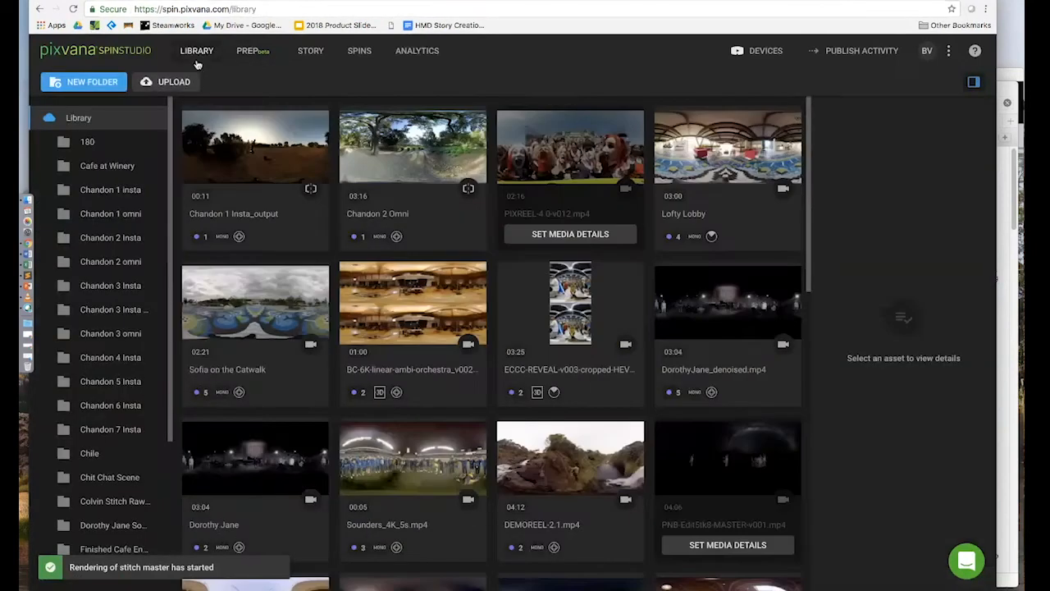
pyautogui.click(106, 165)
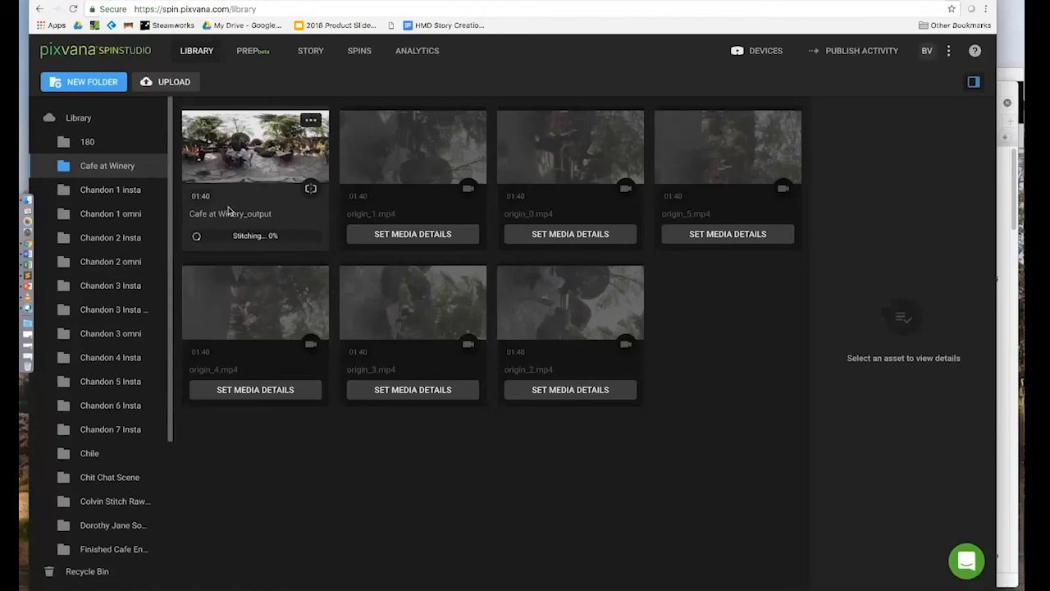
# Play the stitched Cafe at Winery video from the Finished Cafe folder, then close the player
pyautogui.scroll(-3, 155, 322)
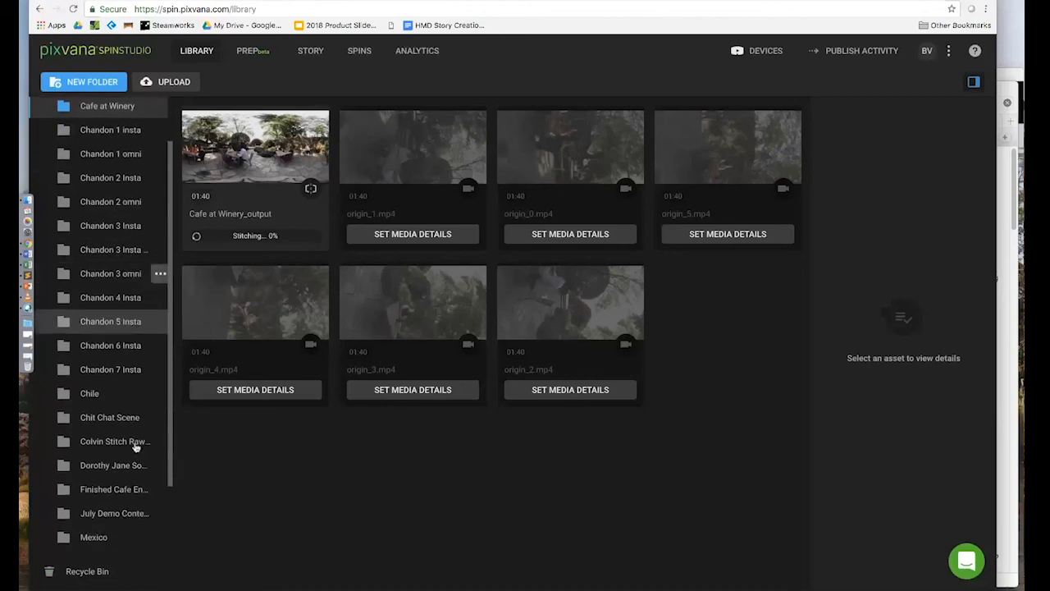
pyautogui.click(131, 487)
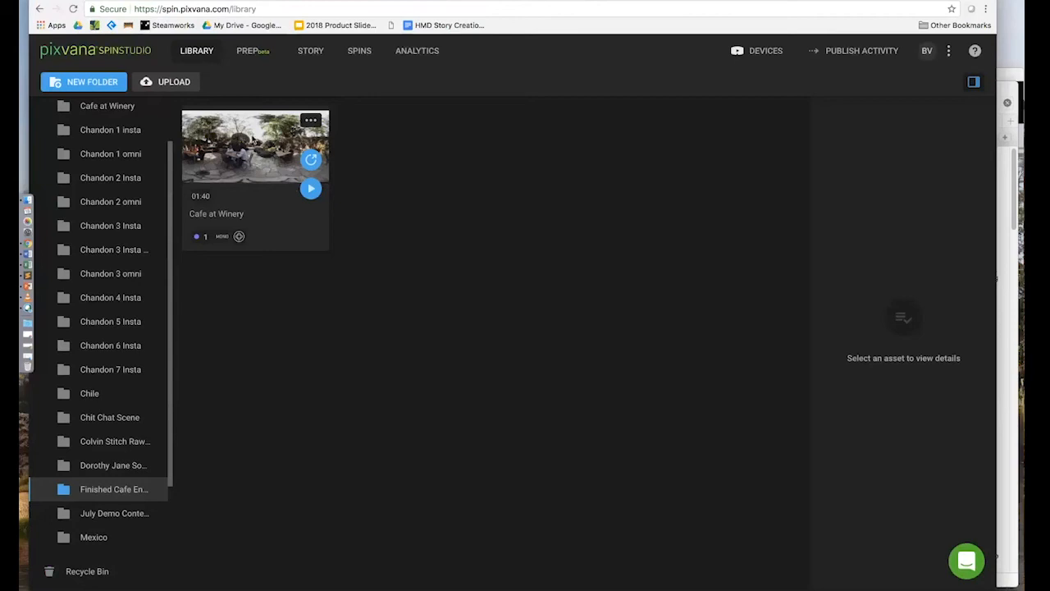
pyautogui.click(274, 203)
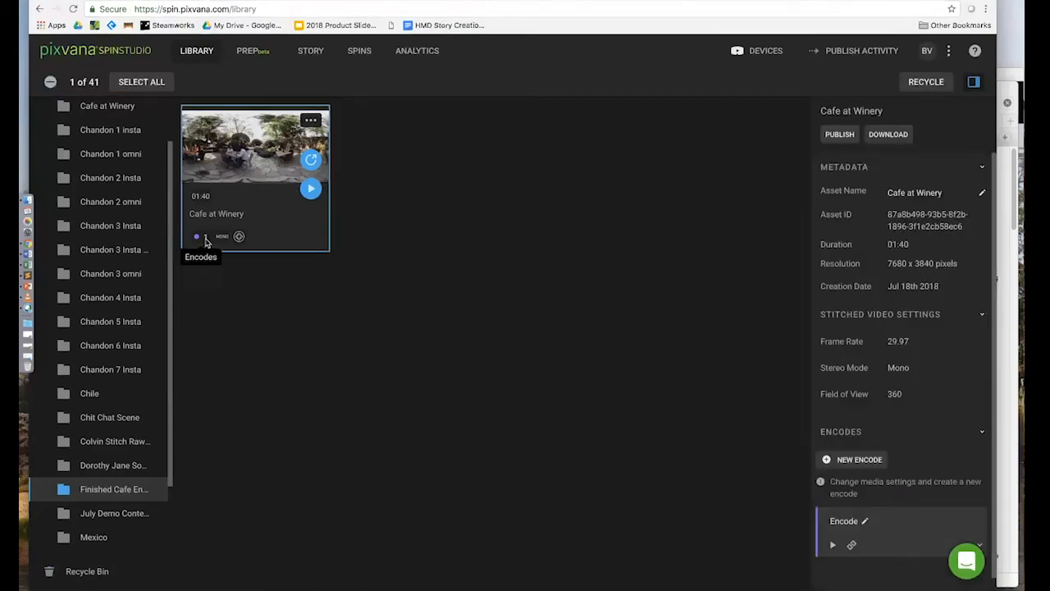
pyautogui.click(311, 190)
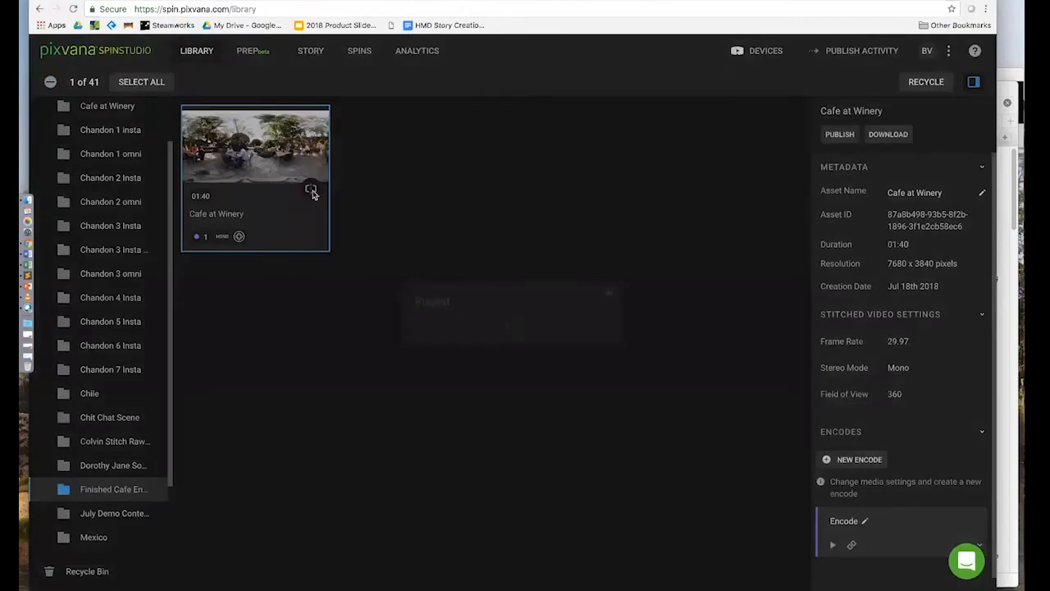
pyautogui.click(422, 339)
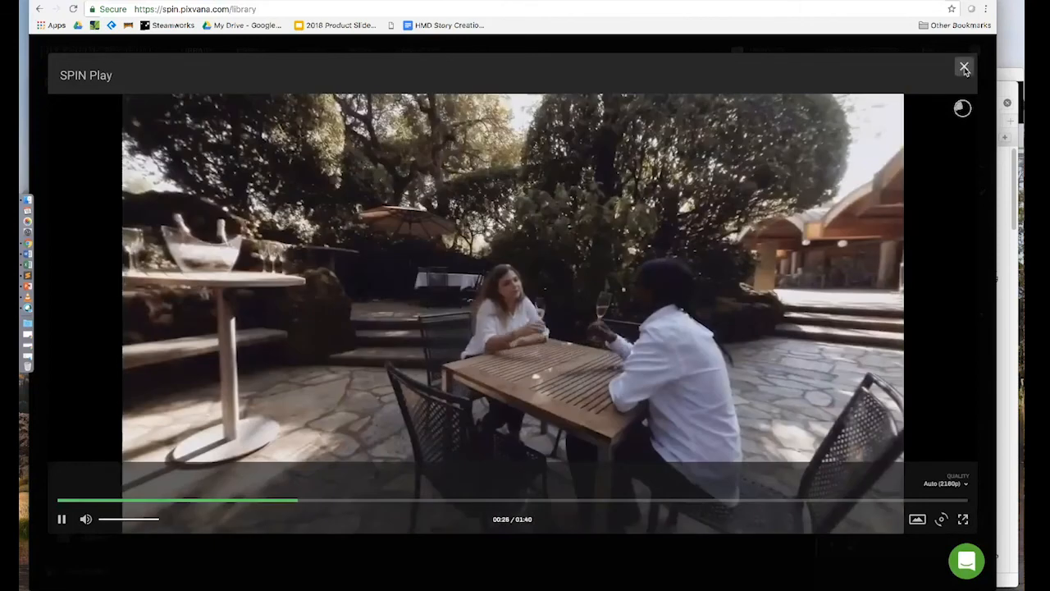
pyautogui.click(962, 66)
pyautogui.click(620, 274)
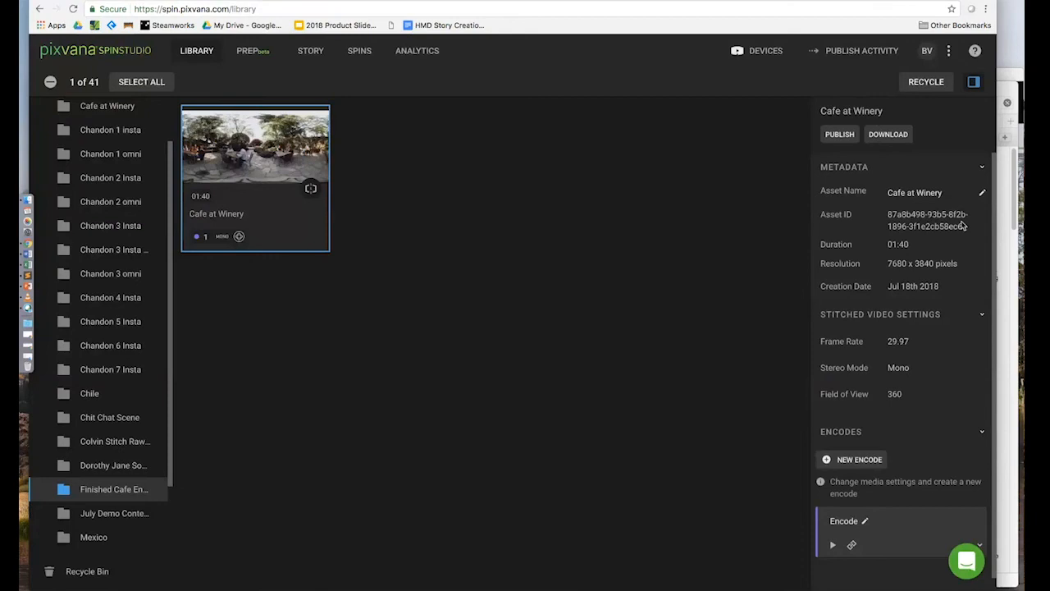
# Download the finished Cafe at Winery video to the Desktop as an MPEG-4 movie named "download"
pyautogui.click(888, 137)
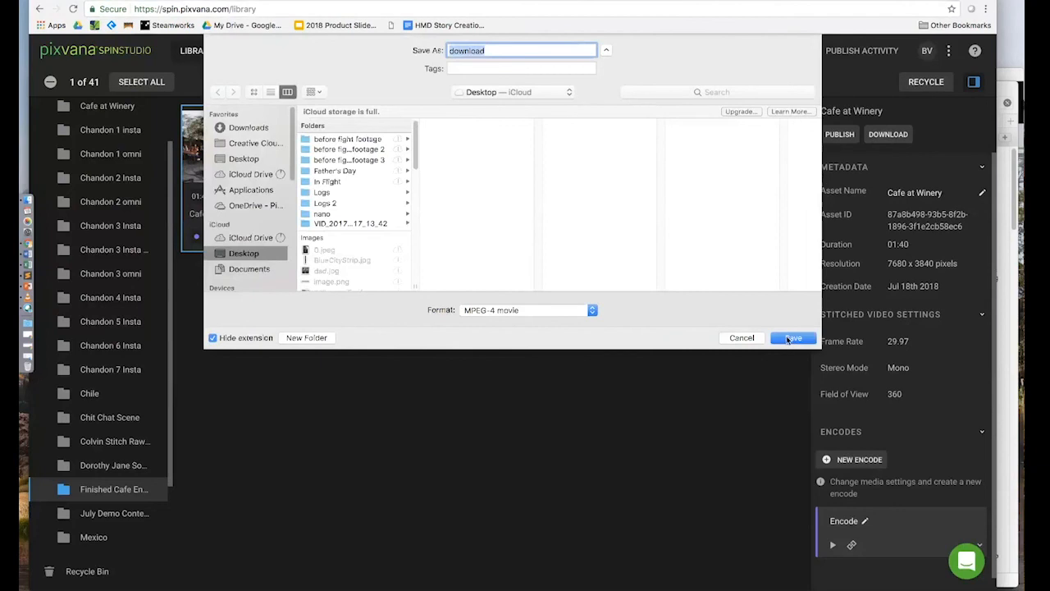
pyautogui.click(787, 339)
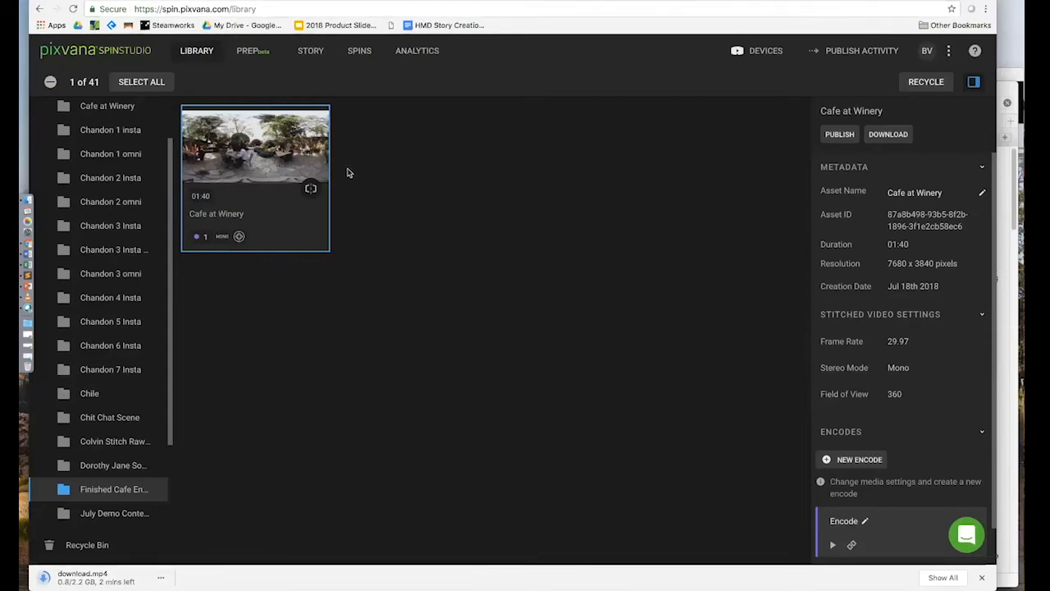
# Create a new SPIN titled "Cafe at Winery"
pyautogui.moveTo(222, 204)
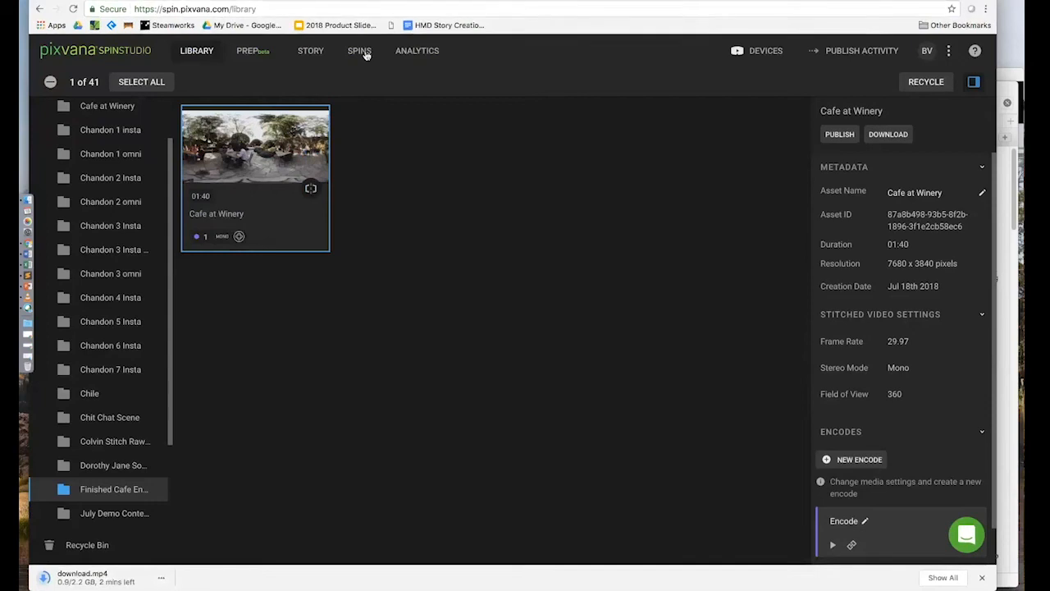
pyautogui.click(366, 54)
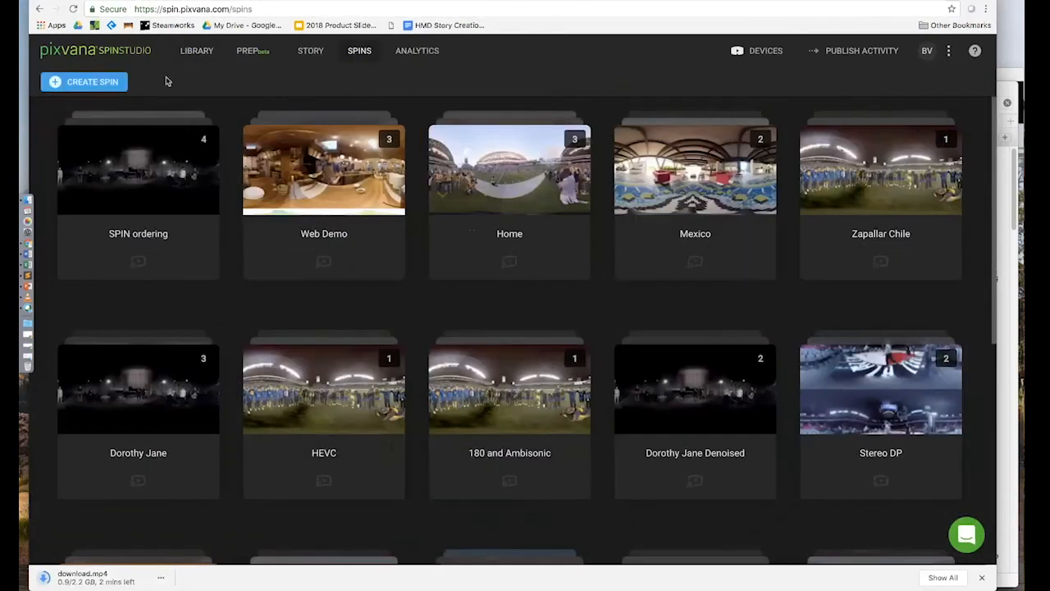
pyautogui.click(115, 82)
pyautogui.write('Cafe')
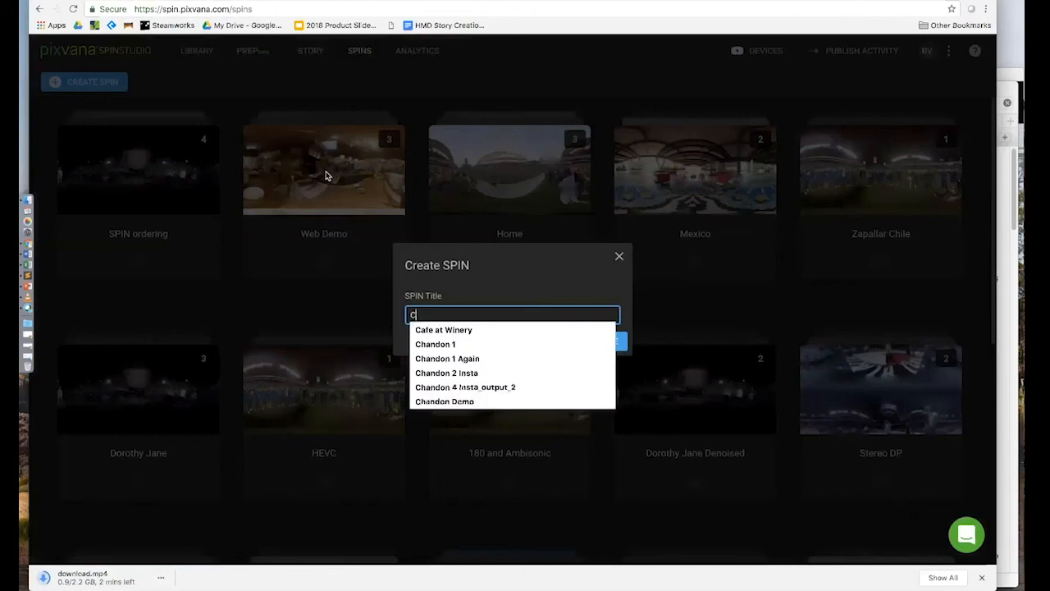
pyautogui.click(459, 331)
pyautogui.click(589, 343)
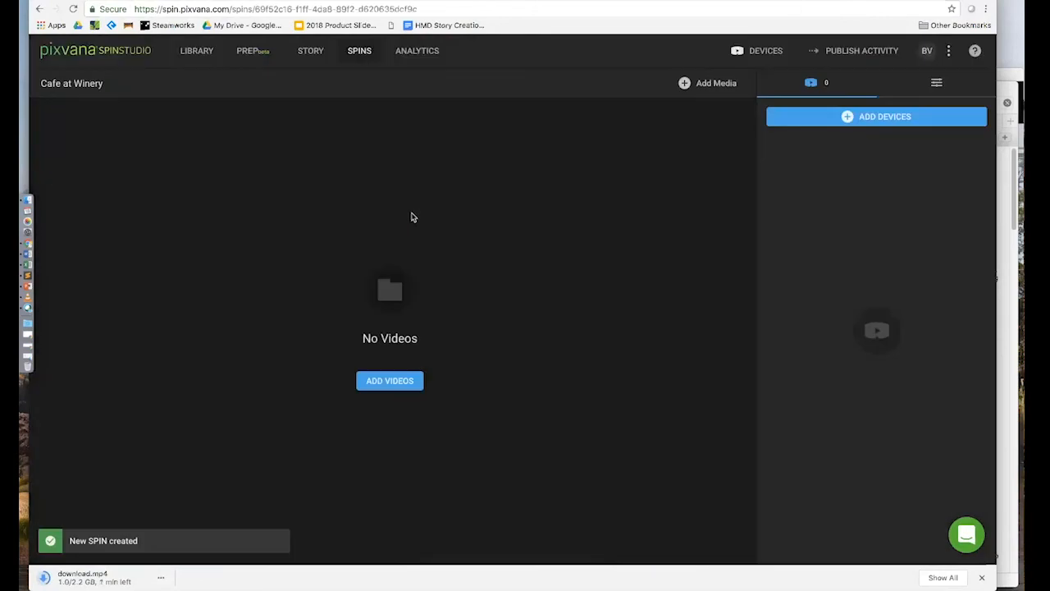
# Add the Cafe at Winery video from the Finished Cafe Encode folder to the new SPIN
pyautogui.click(386, 383)
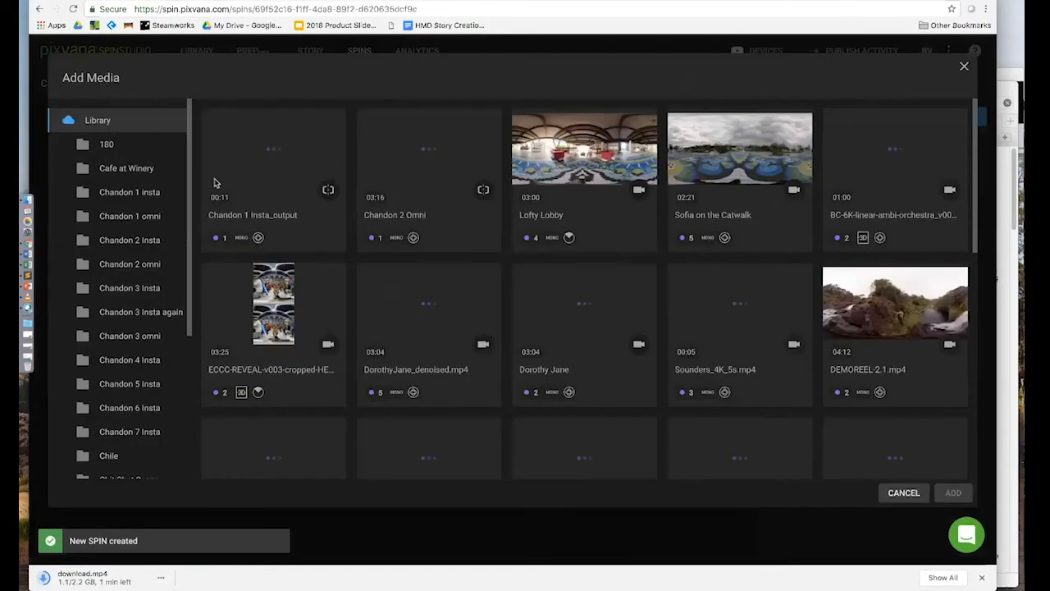
pyautogui.scroll(-3, 160, 300)
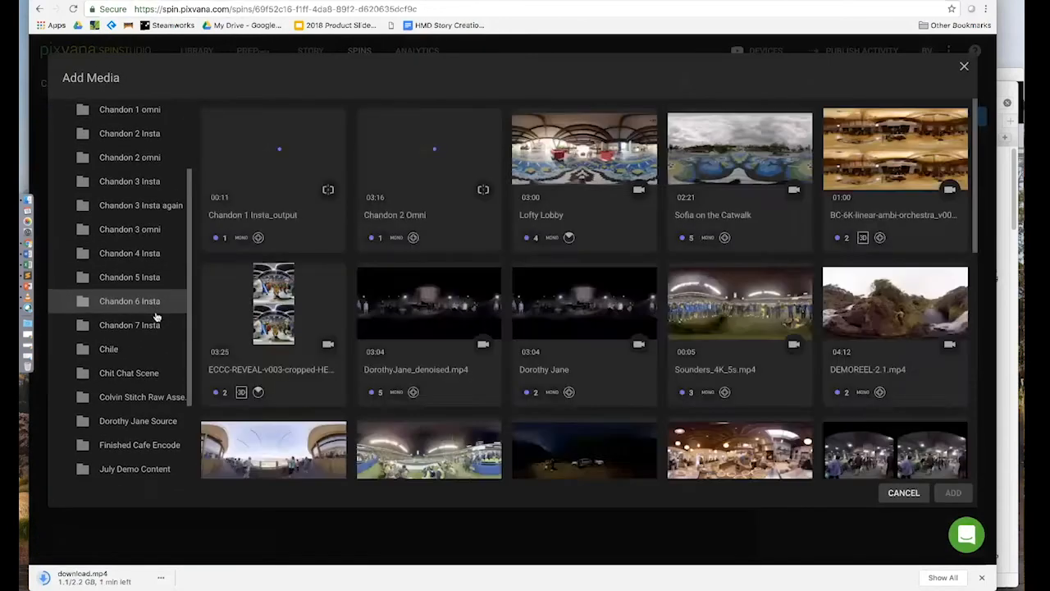
pyautogui.click(139, 440)
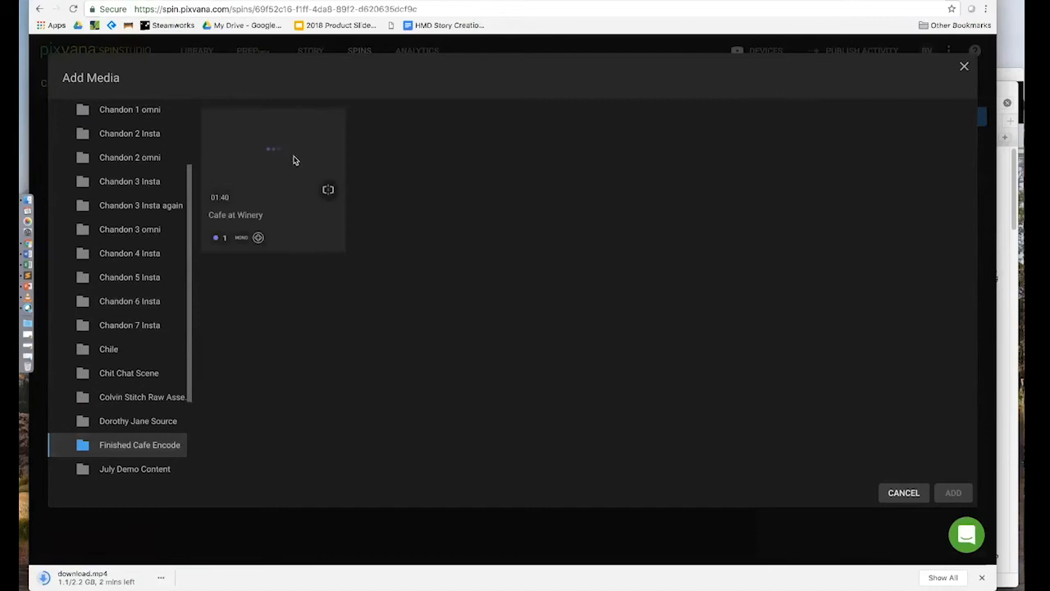
pyautogui.click(291, 162)
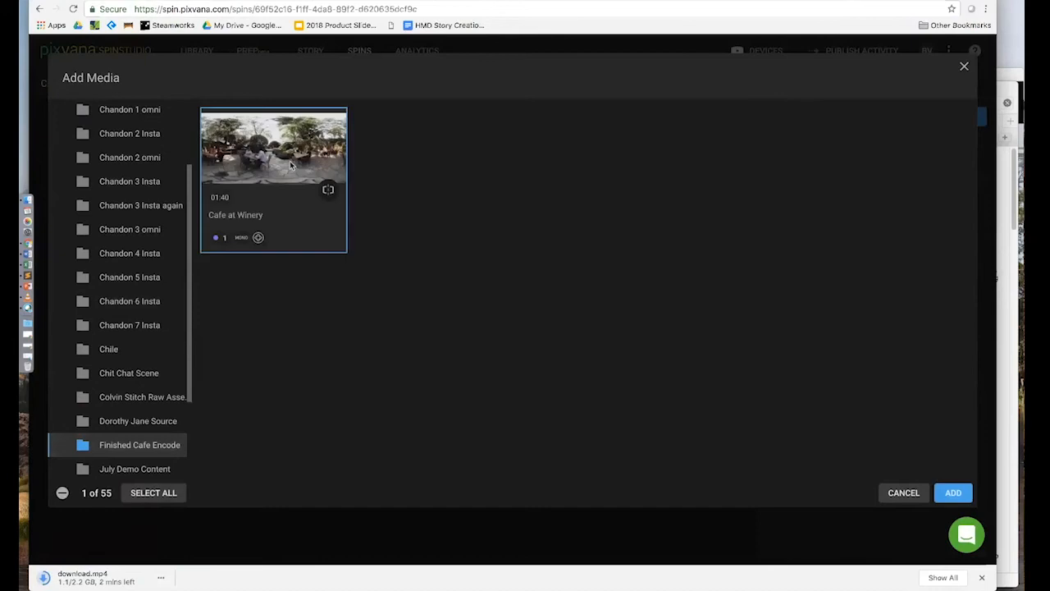
pyautogui.click(953, 493)
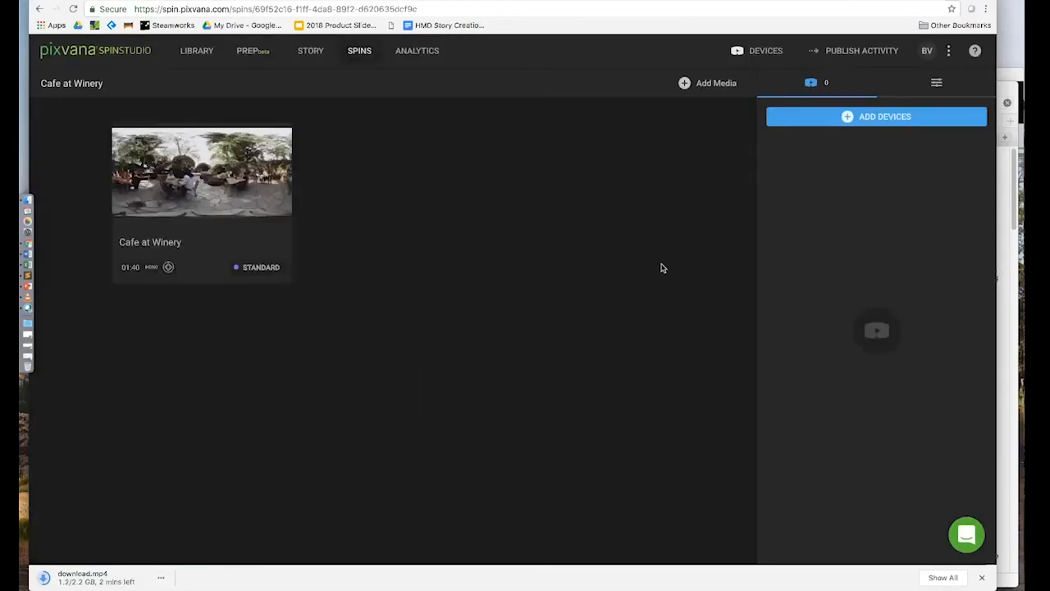
# Add all three of your headsets, the two Oculus Go and the Oculus Gear VR, as casting devices for the SPIN
pyautogui.click(847, 124)
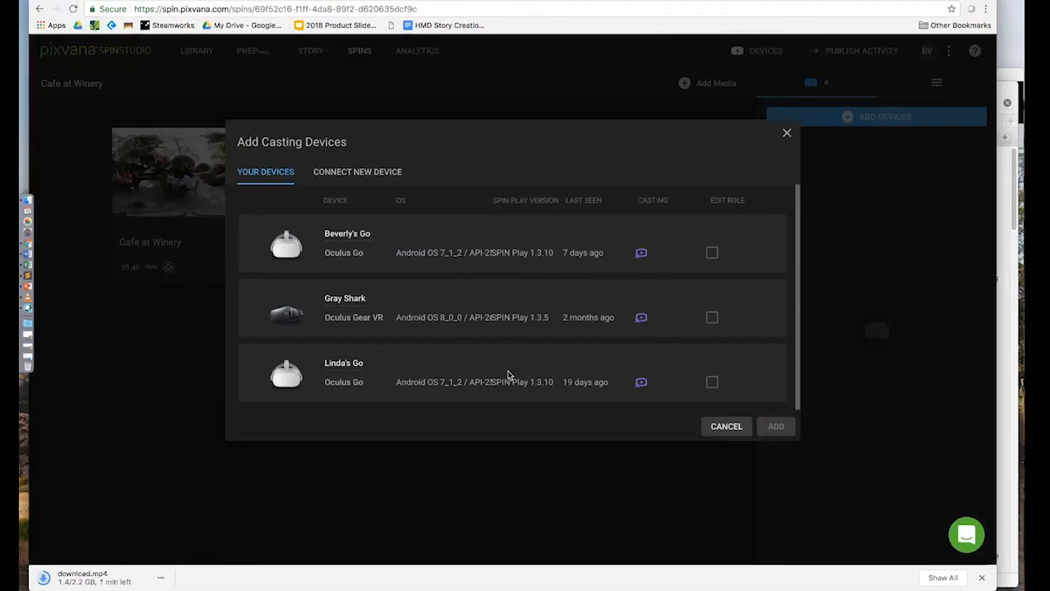
pyautogui.click(509, 375)
pyautogui.keyDown('shift'); pyautogui.click(534, 265); pyautogui.keyUp('shift')
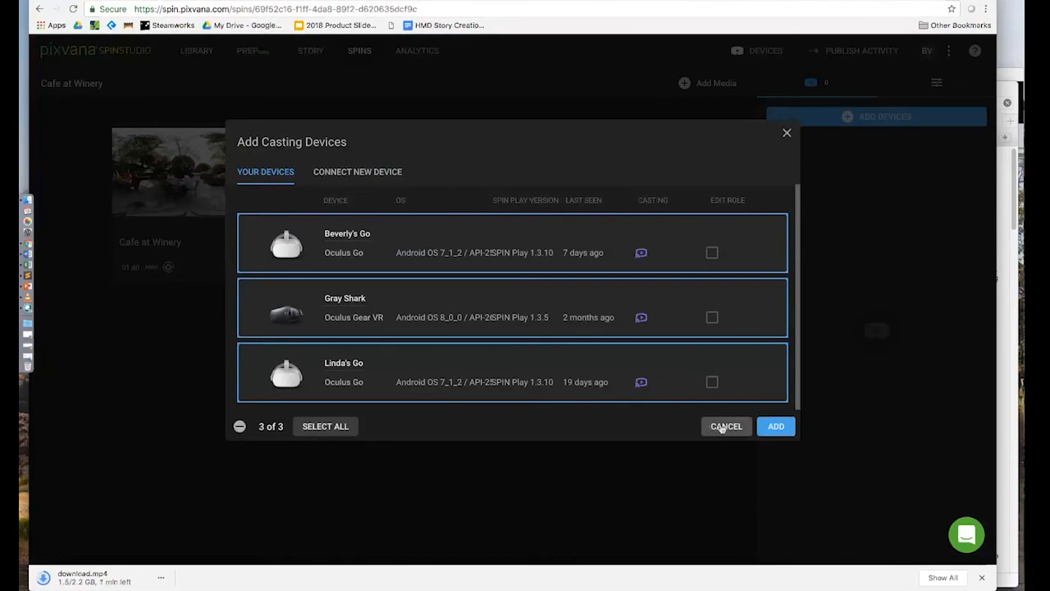
pyautogui.click(775, 429)
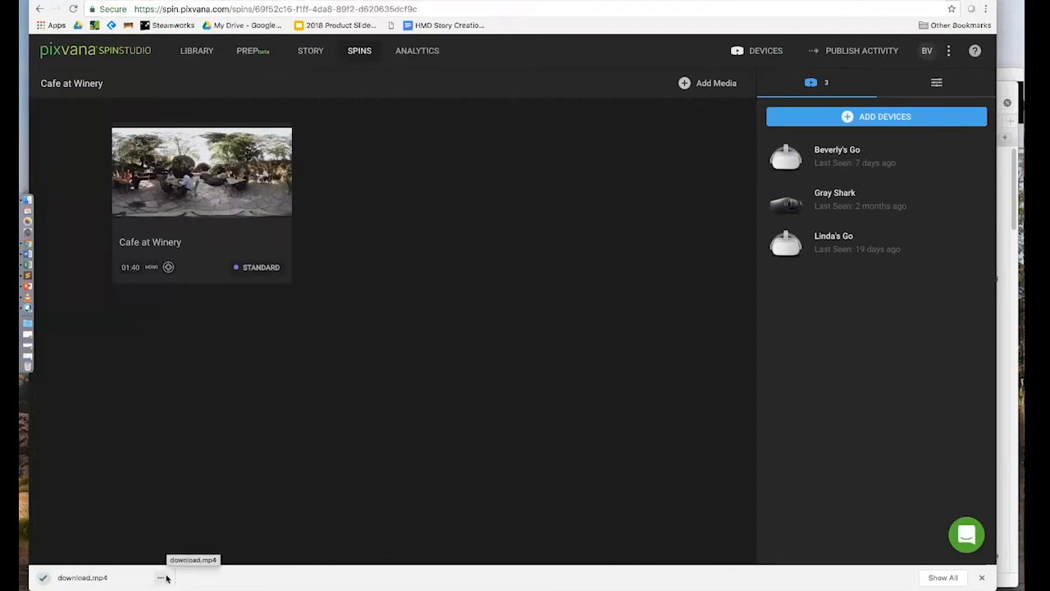
# Show the downloaded download.mp4 in its Desktop folder in Finder and play it in VLC
pyautogui.click(164, 577)
pyautogui.click(176, 545)
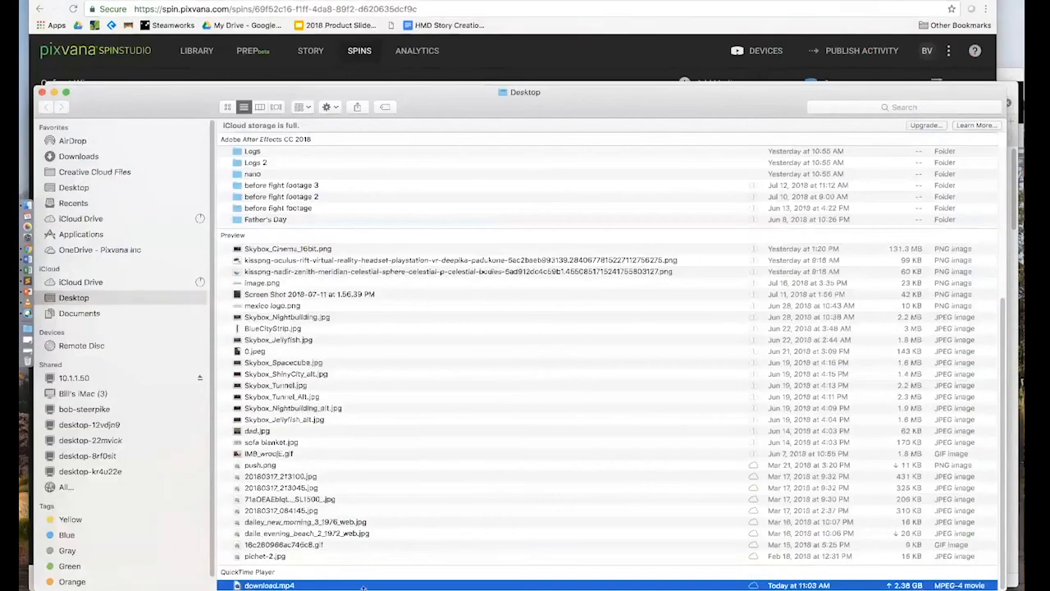
pyautogui.rightClick(364, 585)
pyautogui.moveTo(462, 350)
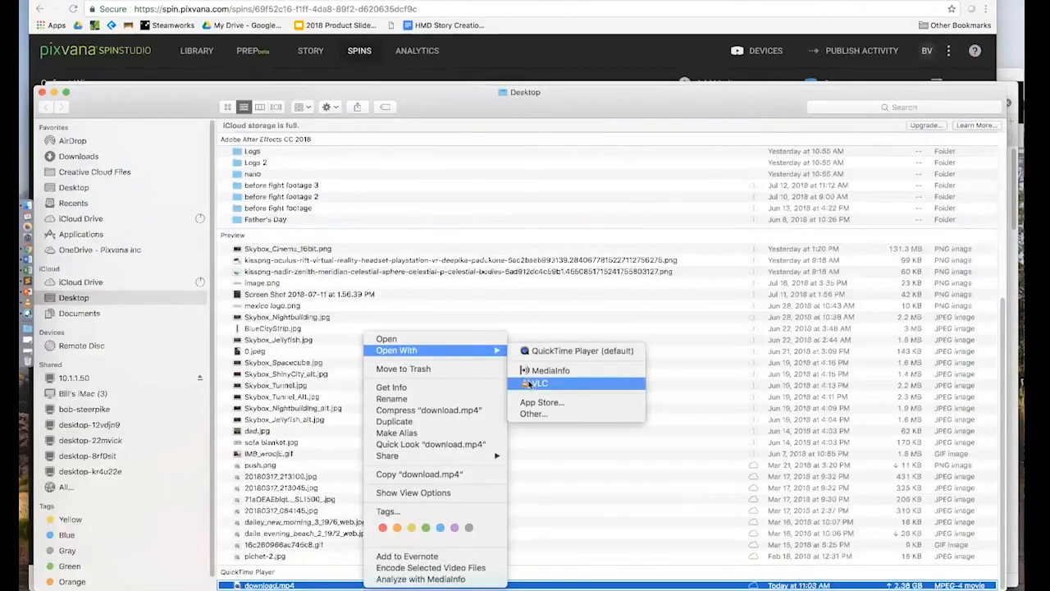
pyautogui.click(530, 381)
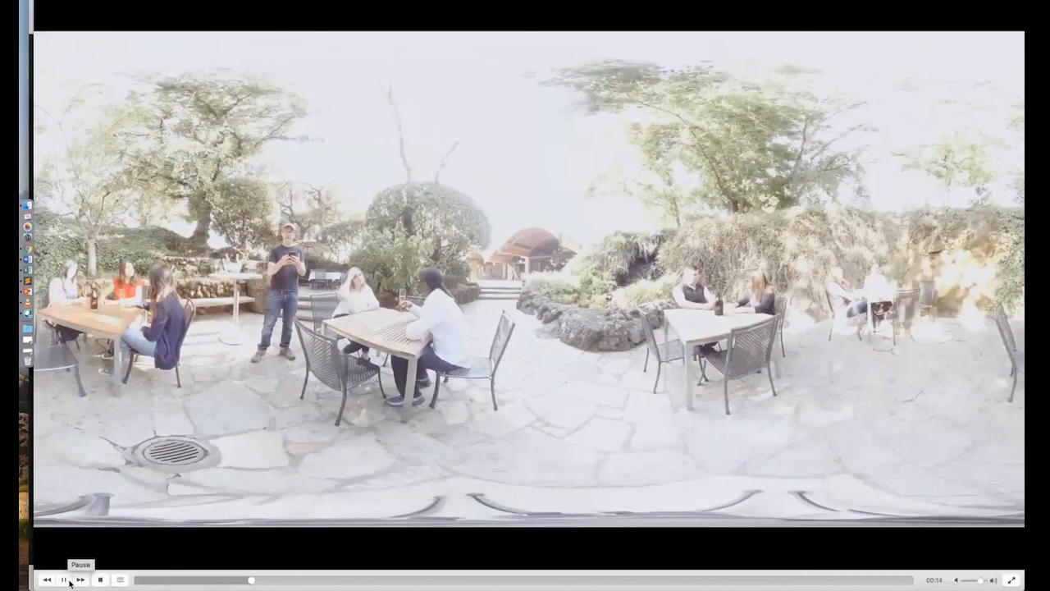
pyautogui.moveTo(441, 247)
pyautogui.mouseDown()
pyautogui.moveTo(381, 247)
pyautogui.moveTo(436, 247)
pyautogui.moveTo(440, 264)
pyautogui.mouseUp()
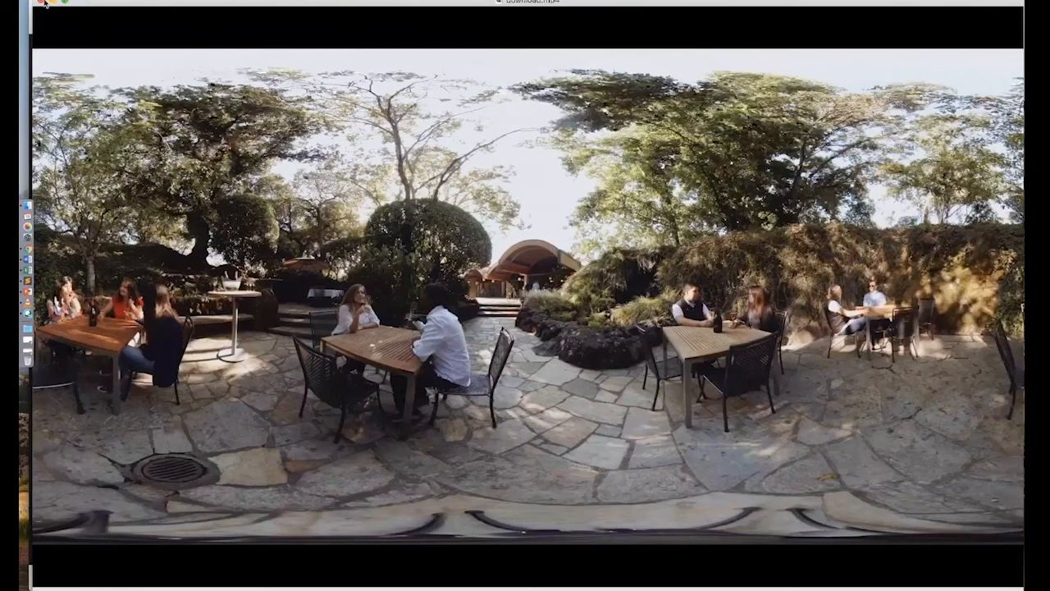
# Close the VLC playback, switch back to SPIN Studio in the browser and open the media library
pyautogui.click(42, 2)
pyautogui.click(88, 3)
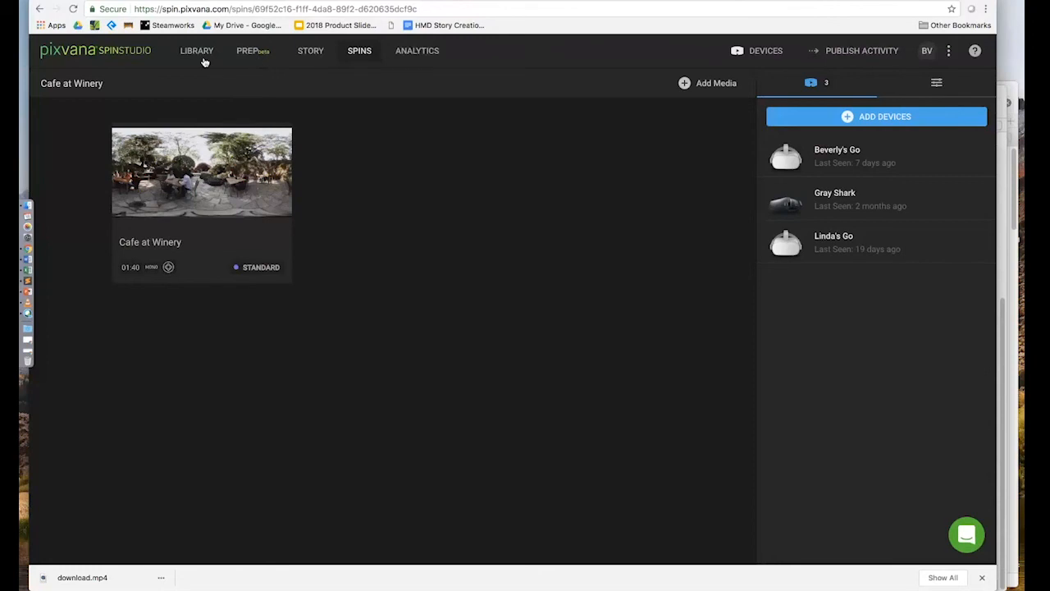
pyautogui.click(205, 61)
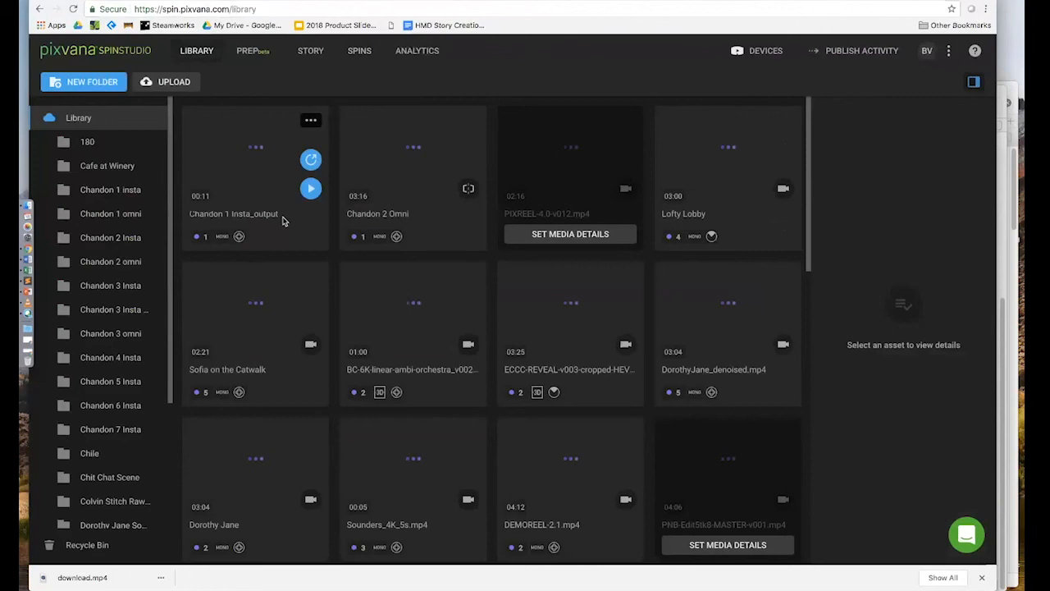